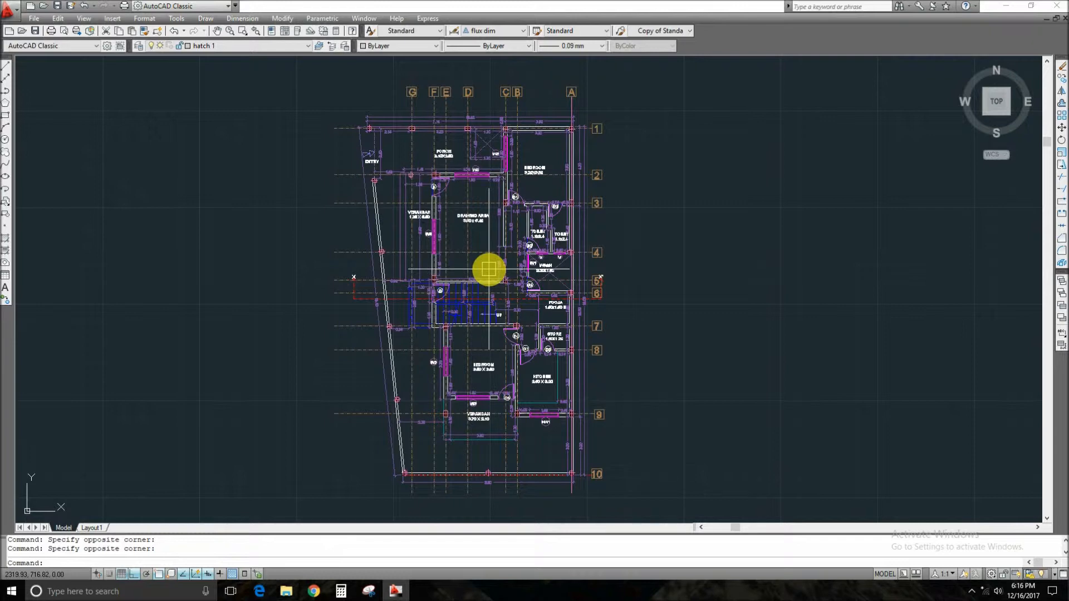
Create a dimension style named "Flux dim new" based on flux dim, for all dimensions.
text(d)
key(space)
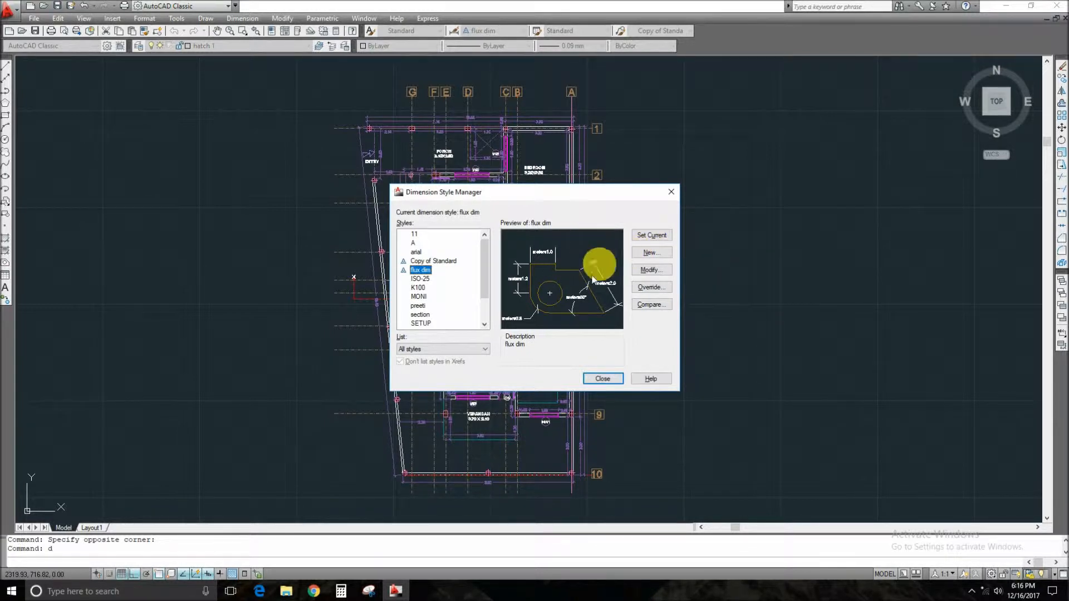
click(642, 254)
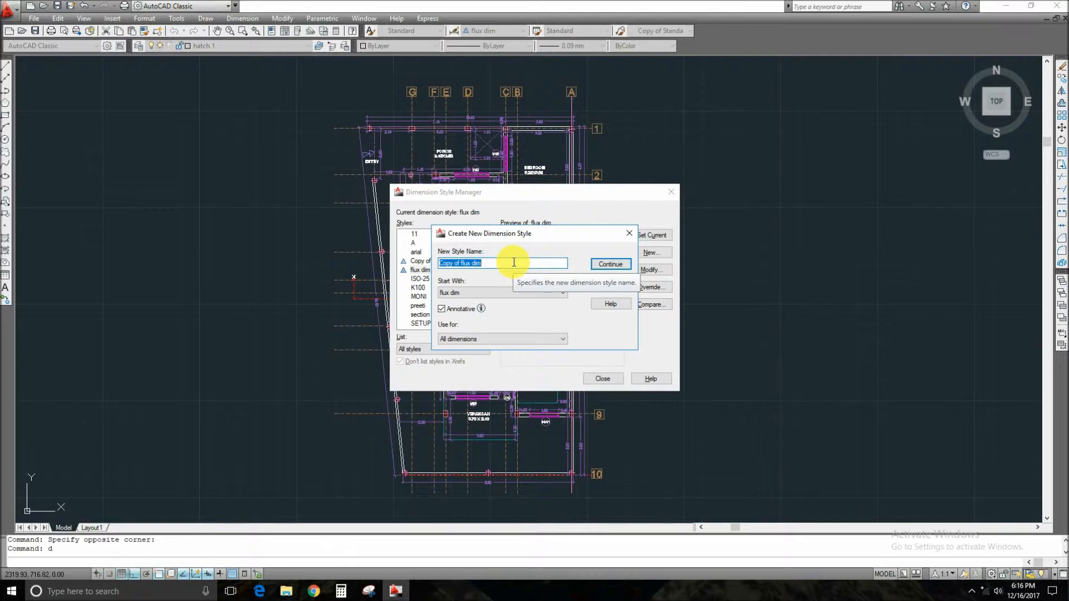
text(Flu)
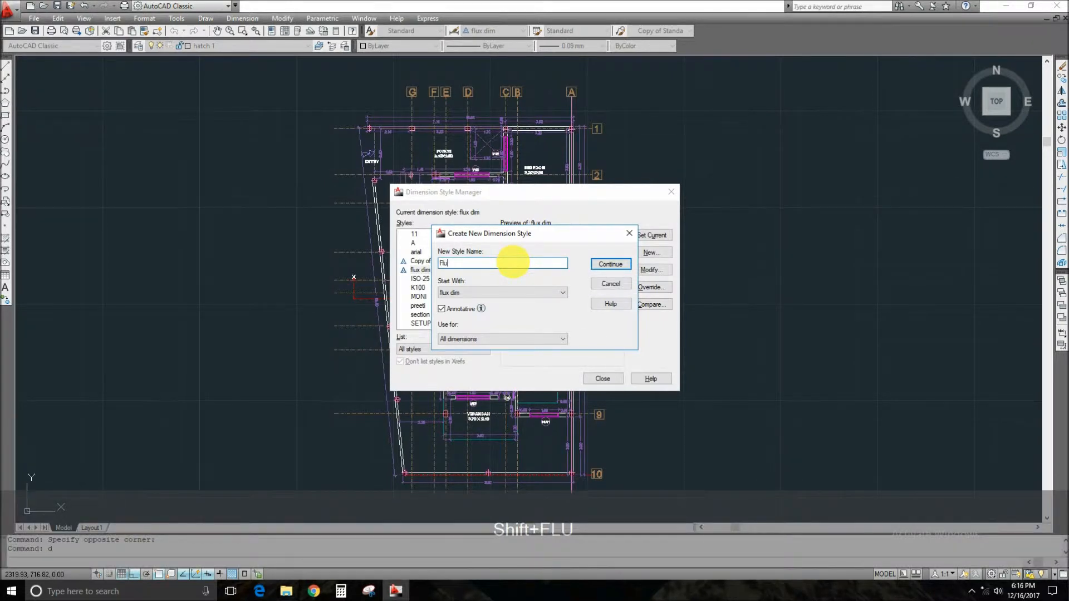
text(x dim new)
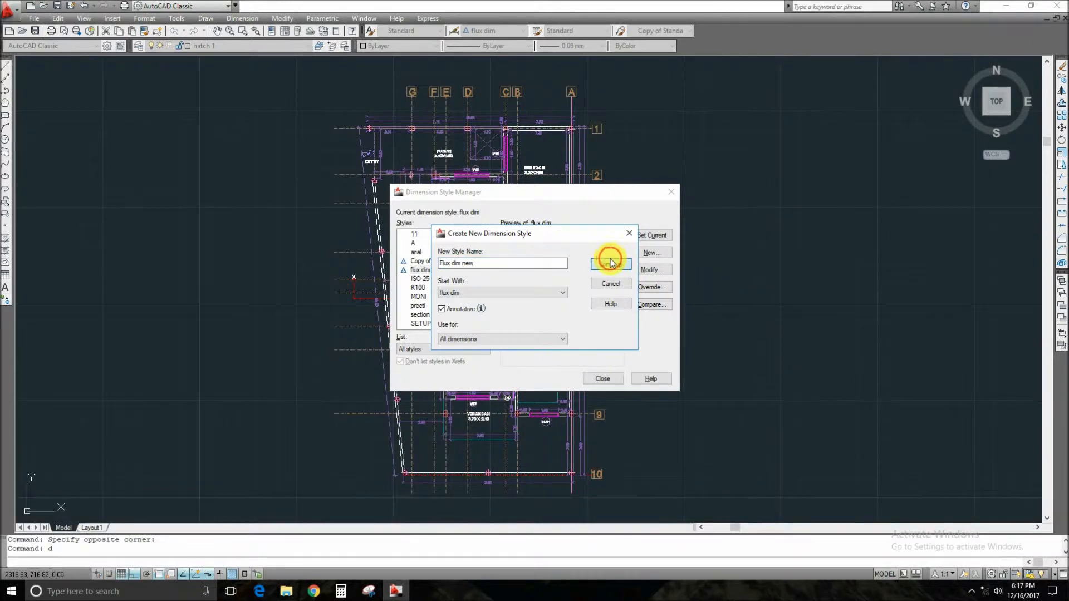
click(610, 262)
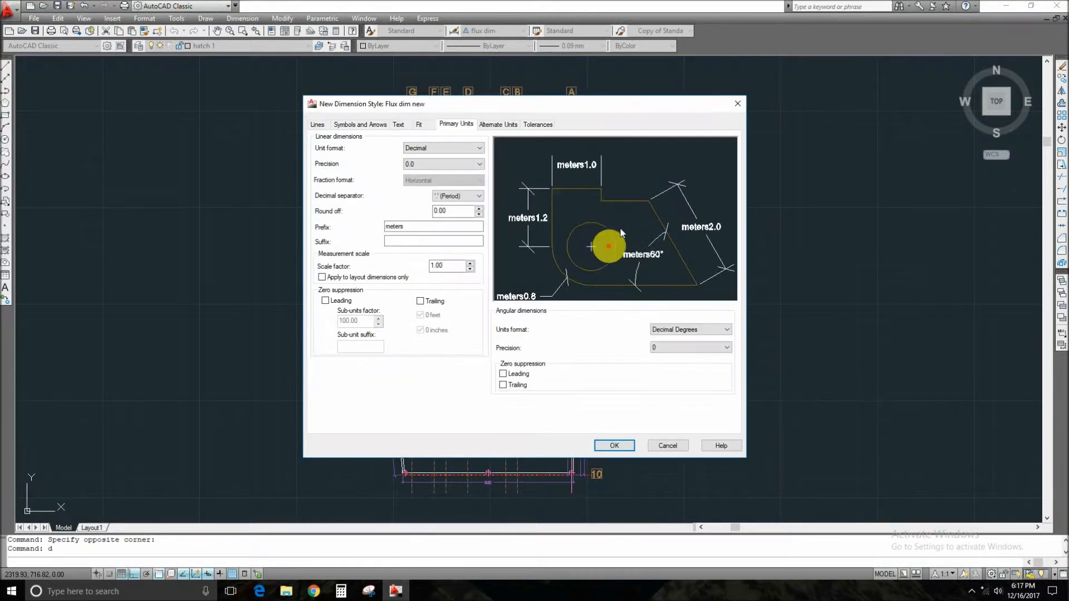
Set the dimension lines of the new style to extend 0.20 beyond the ticks, keeping the linetype ByBlock.
click(319, 126)
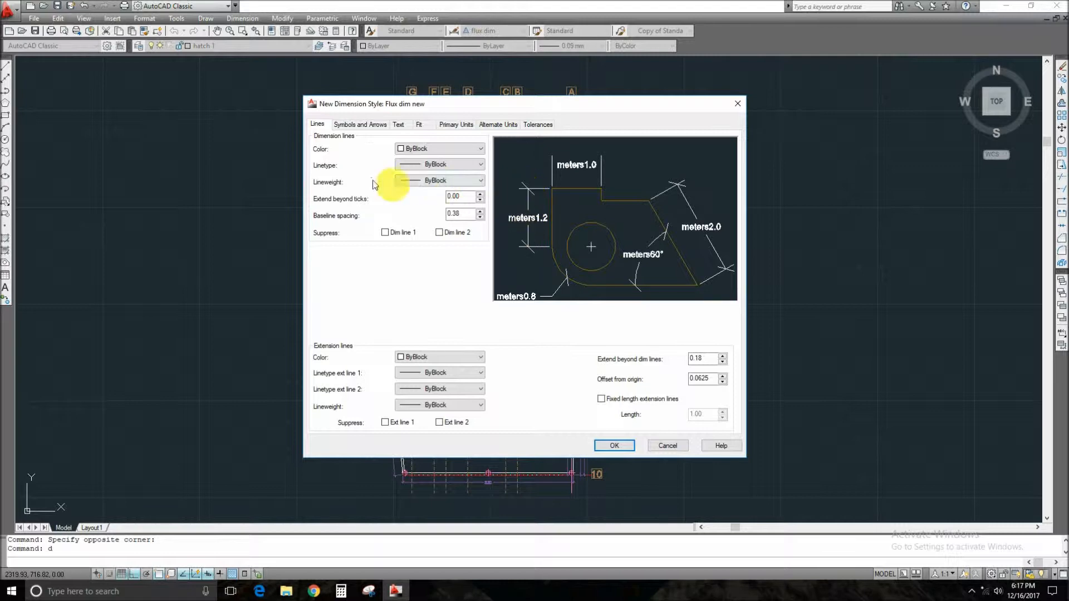
click(441, 165)
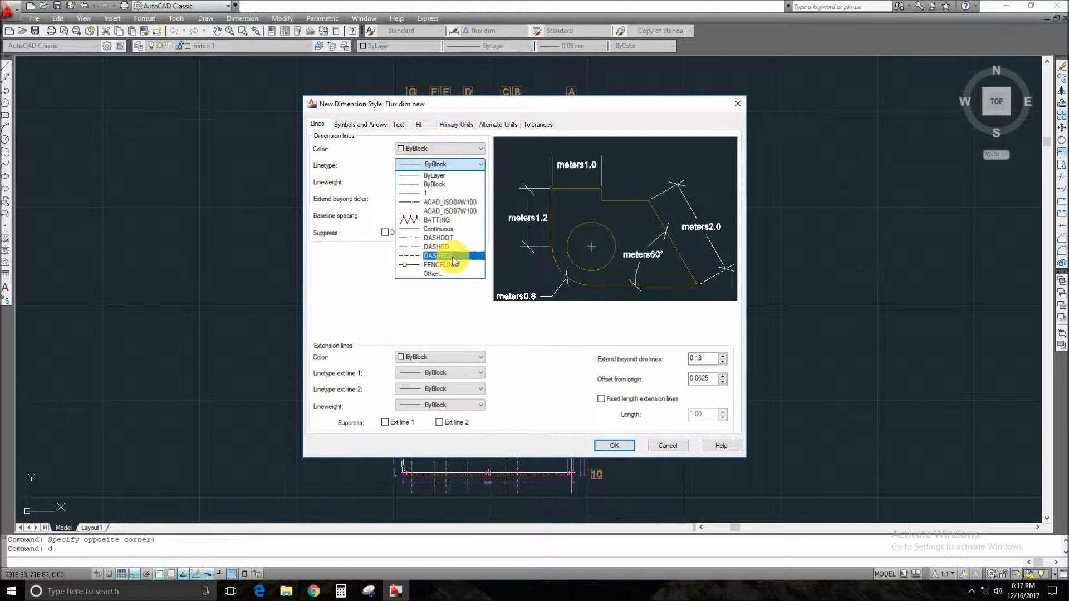
click(326, 182)
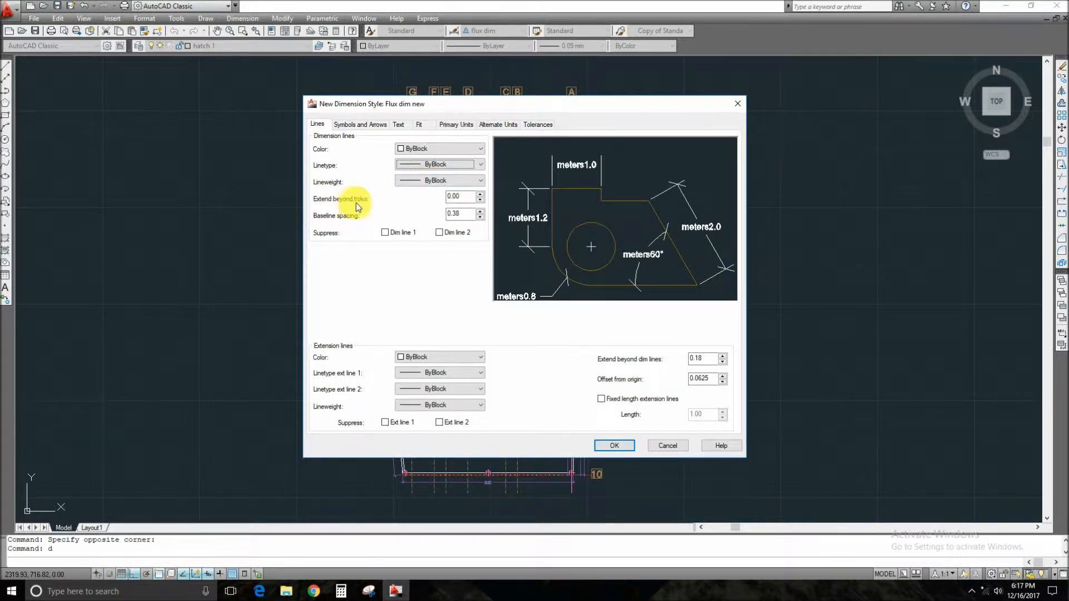
double_click(462, 196)
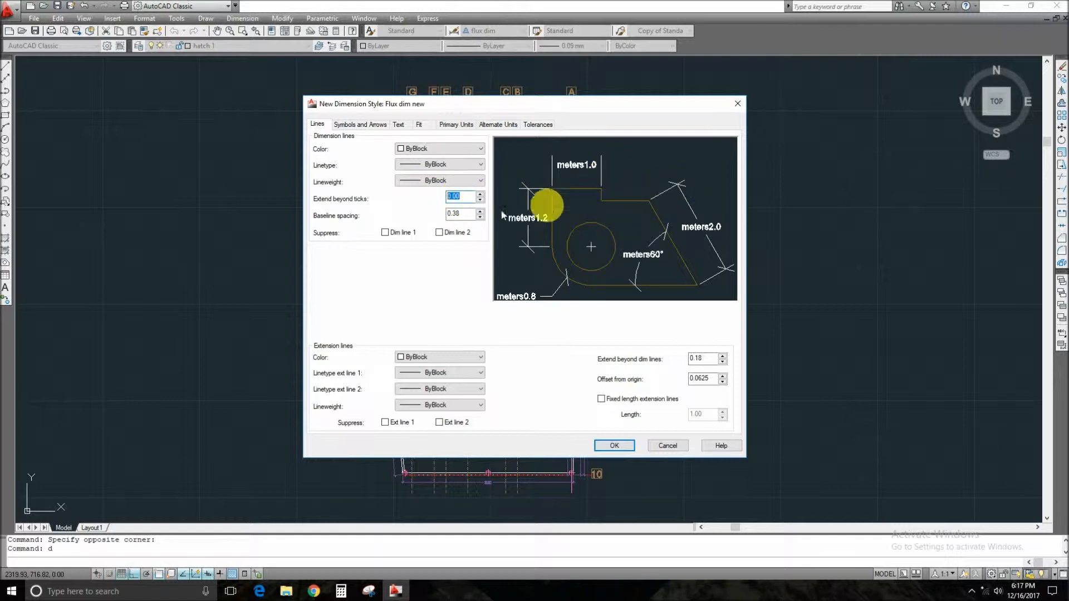
click(480, 194)
click(480, 194)
click(480, 194)
click(479, 194)
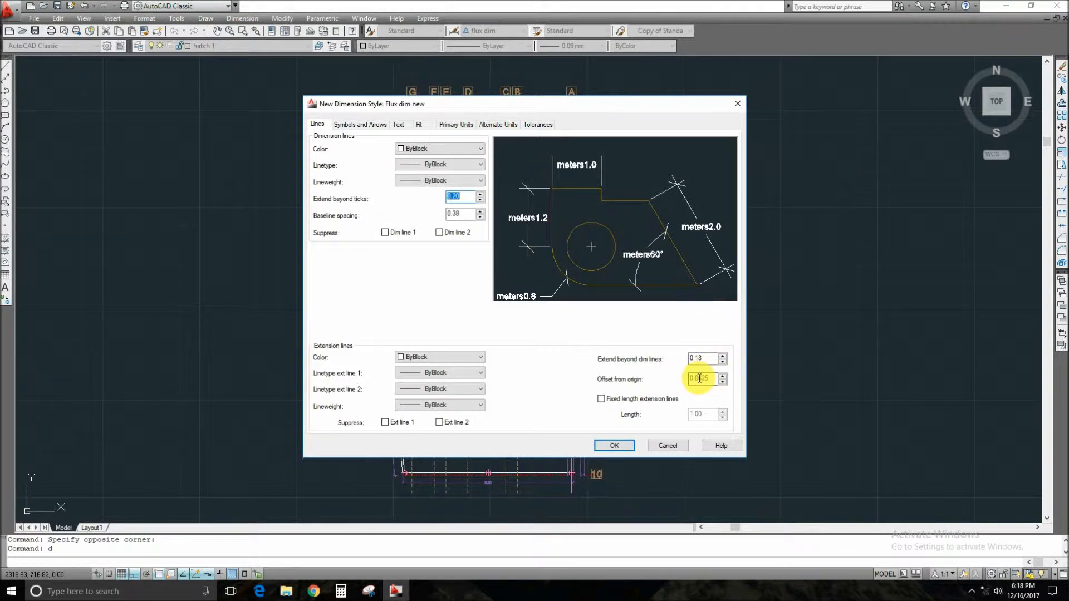
Enable fixed length extension lines and set their length to 3.
click(617, 402)
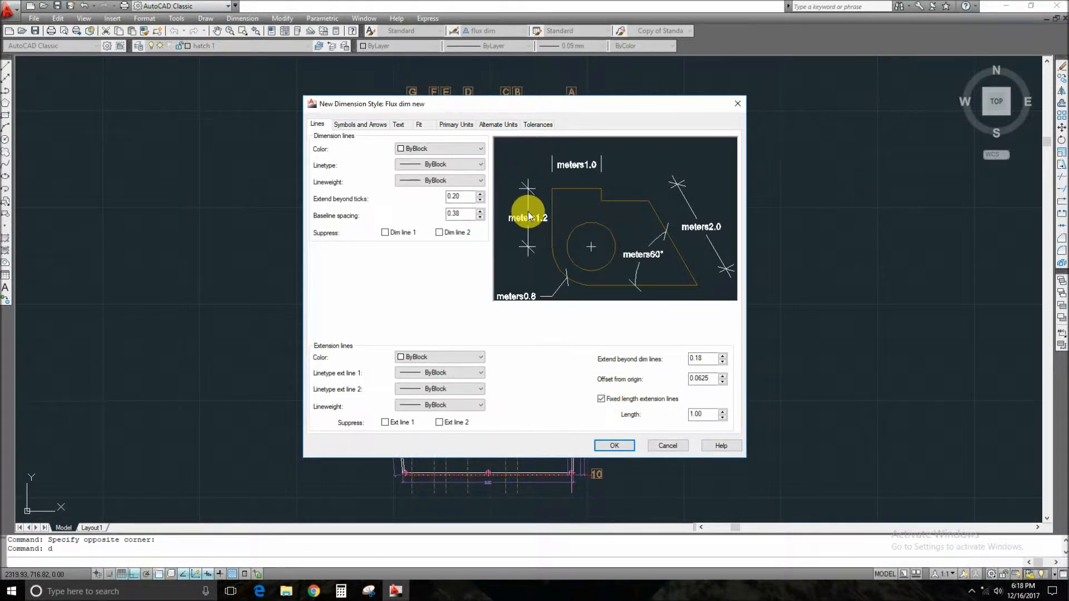
double_click(706, 413)
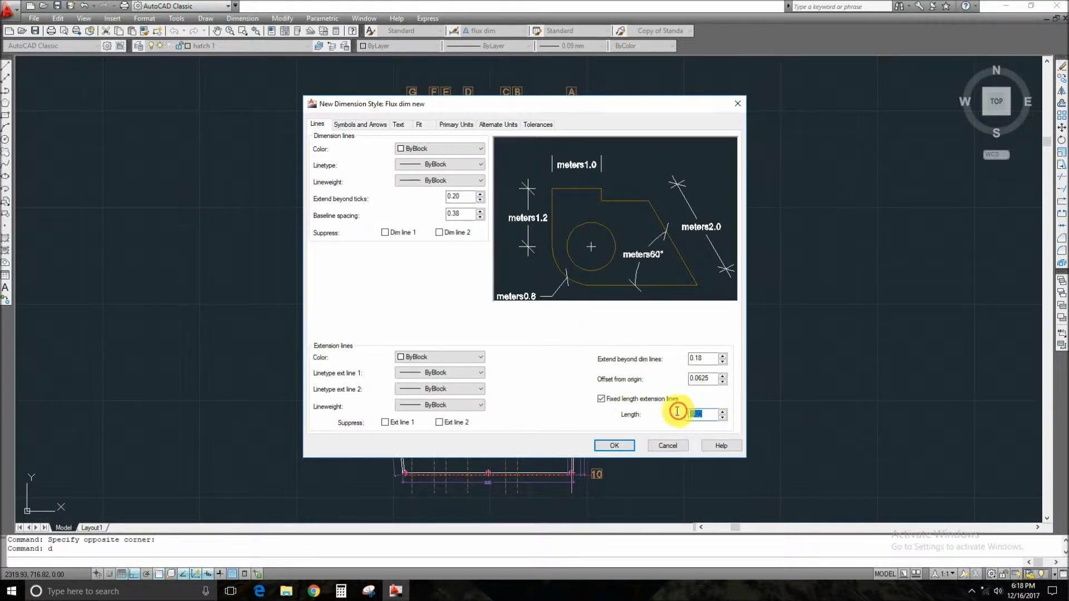
text(3)
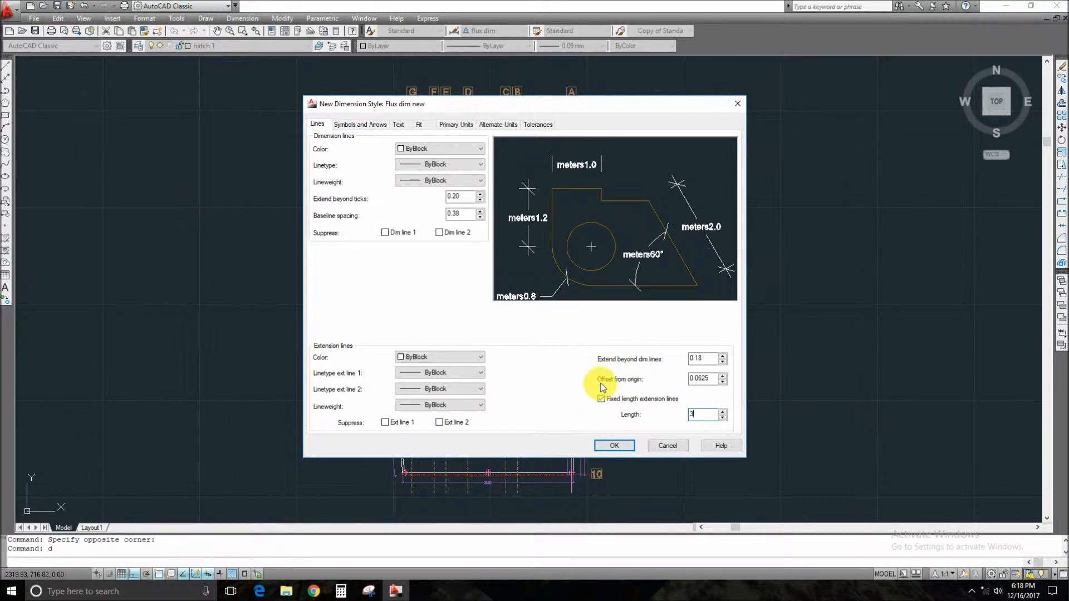
key(ctrl+shift+F11)
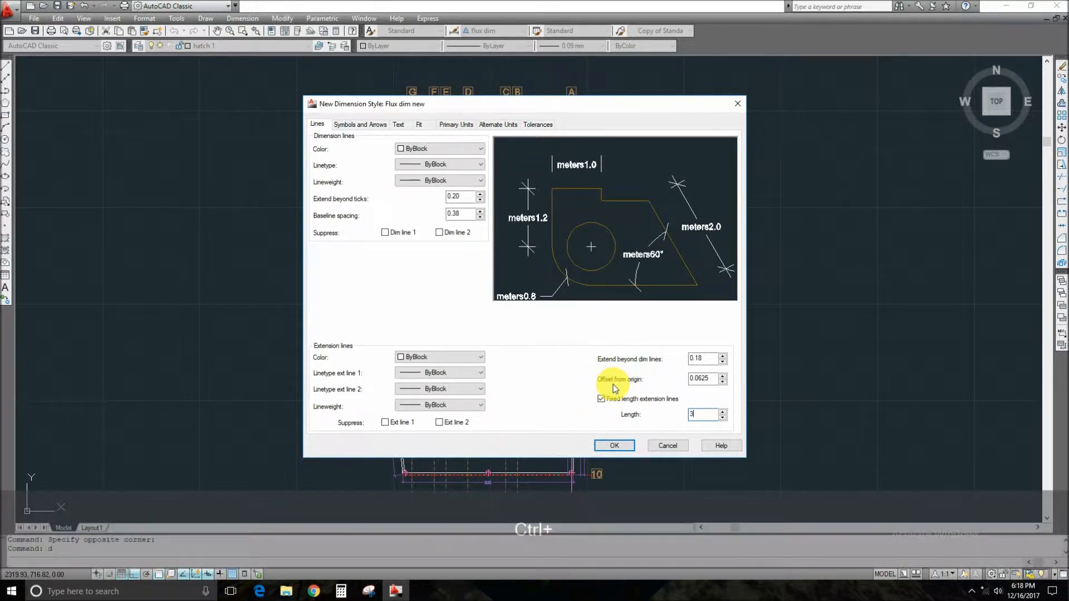
Set the first and second arrowheads to Dot with an arrow size of 0.1.
click(361, 125)
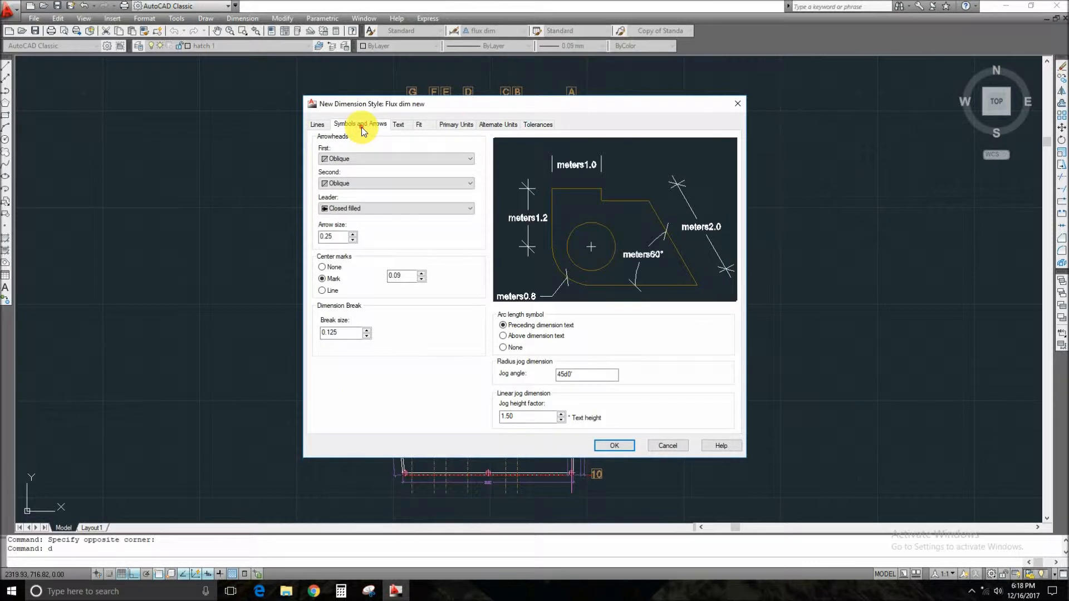
click(397, 158)
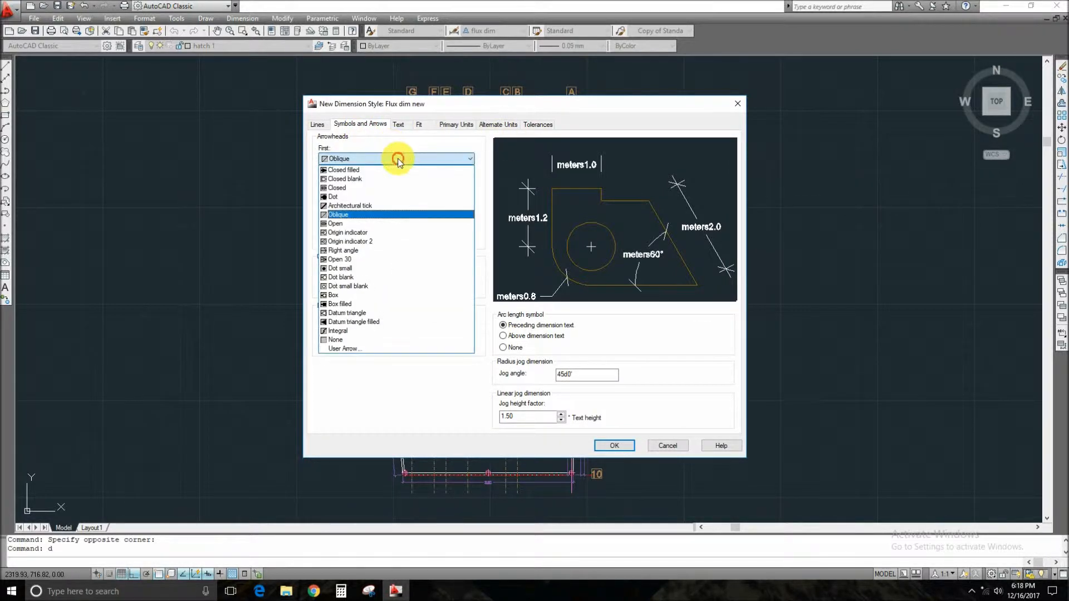
click(368, 198)
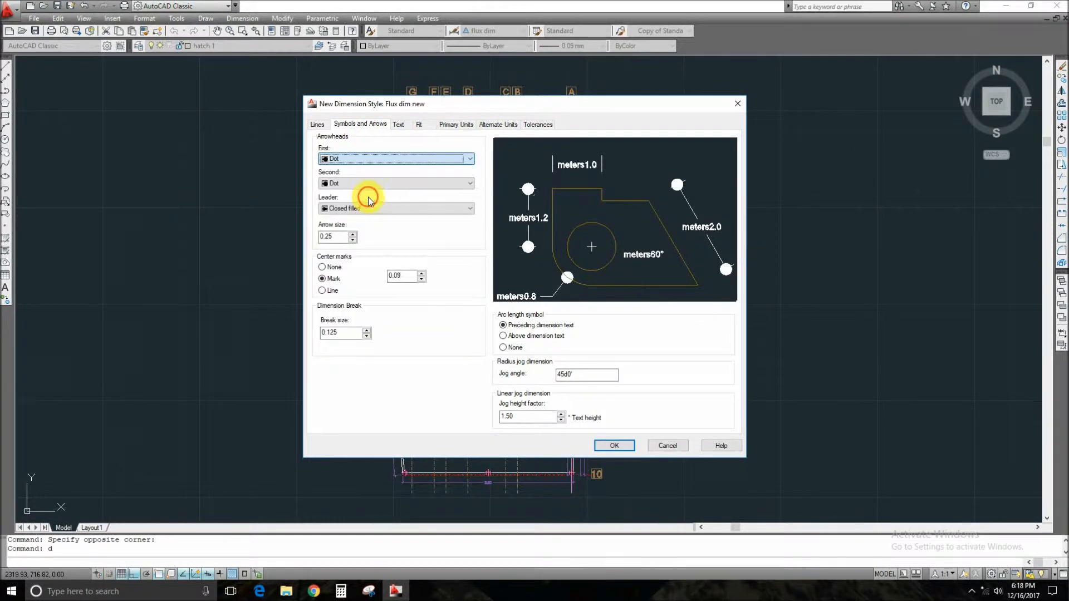
double_click(335, 237)
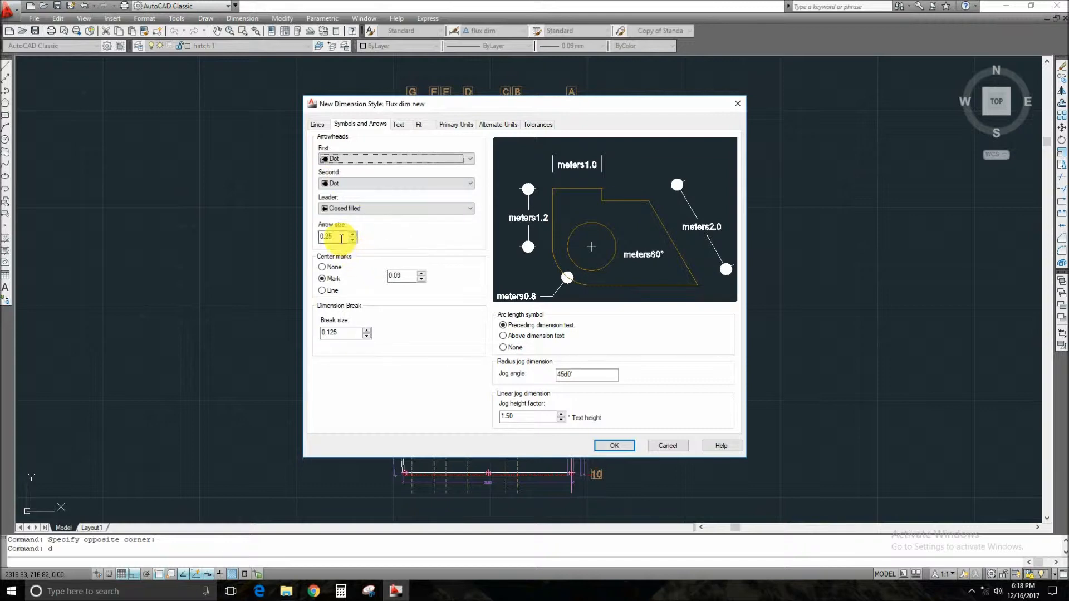
key(BackSpace)
text(.1)
key(Return)
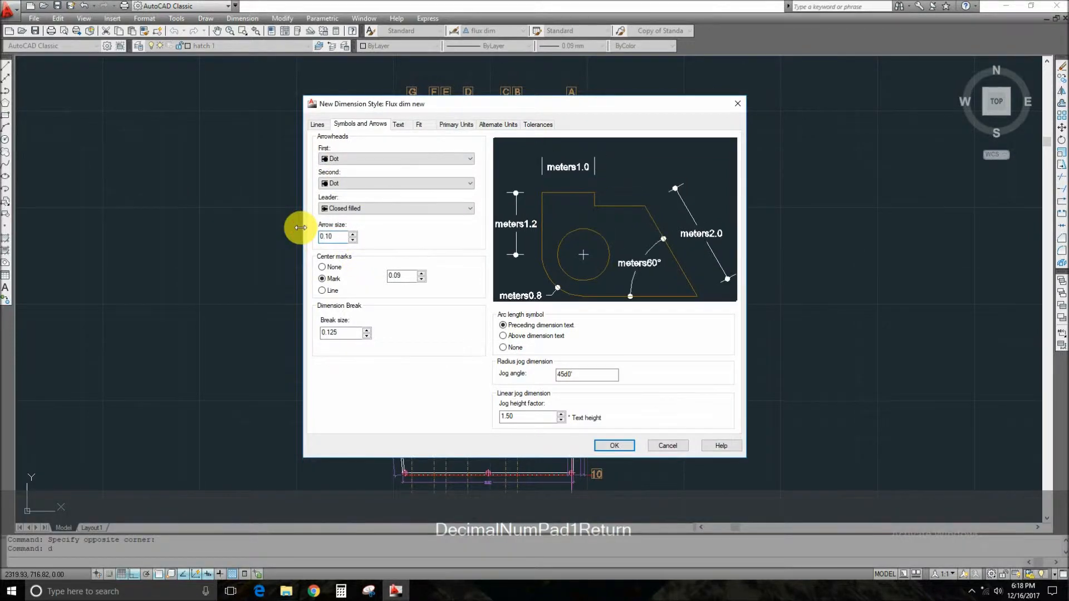
Set the leader arrowhead to Dot and the center marks to None.
click(384, 211)
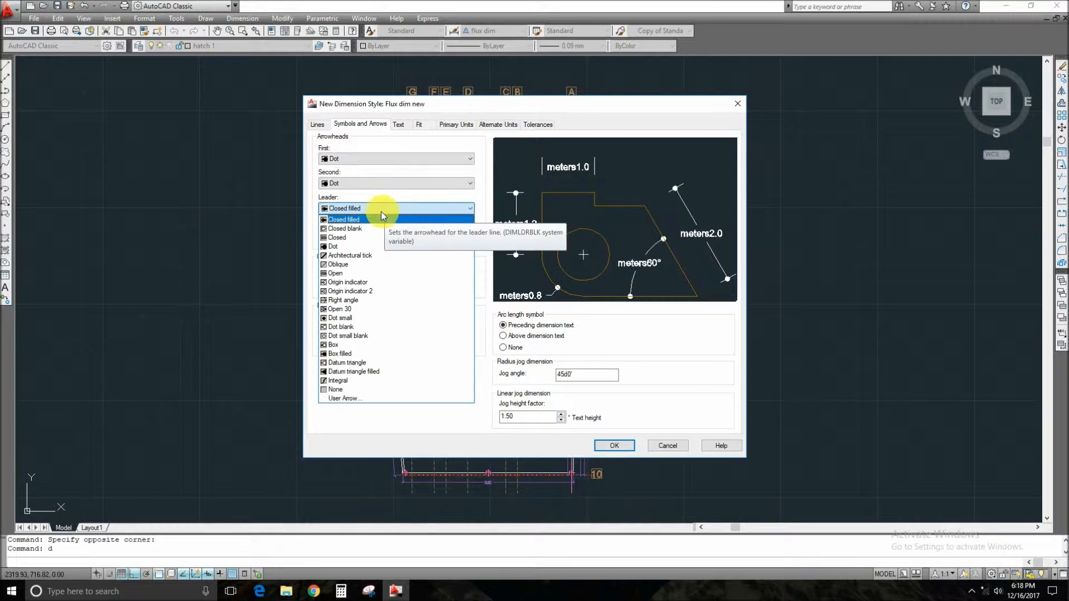
click(352, 249)
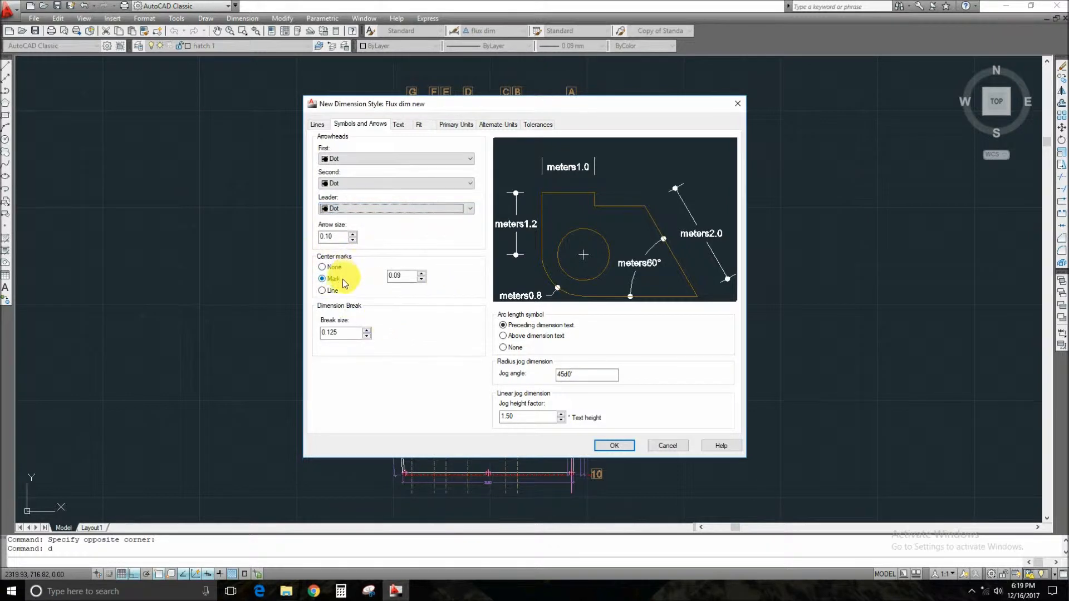
click(329, 267)
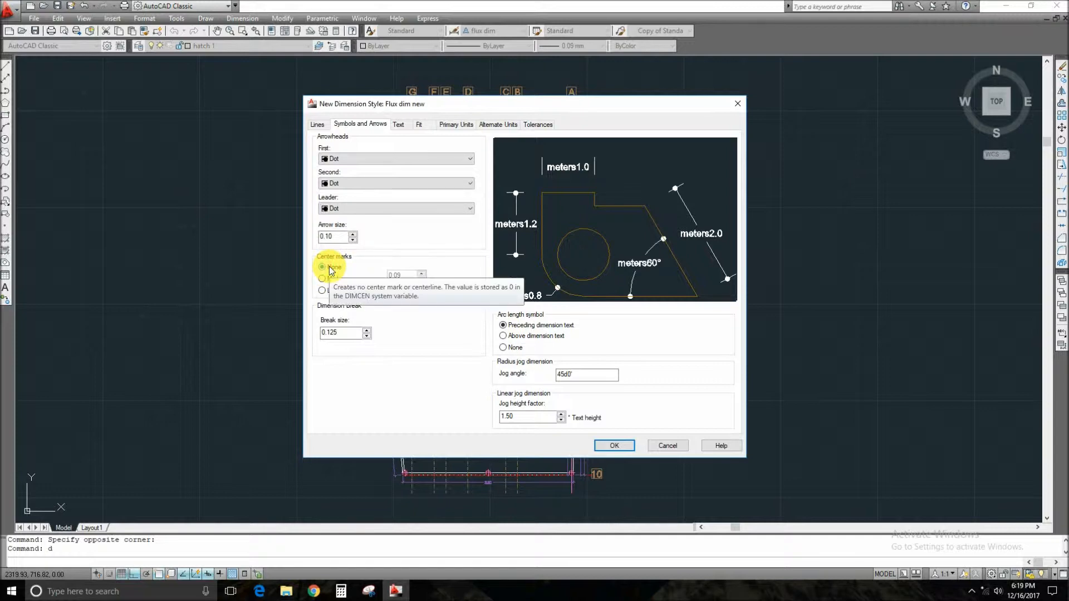
Set the dimension break size to 0.2.
double_click(328, 331)
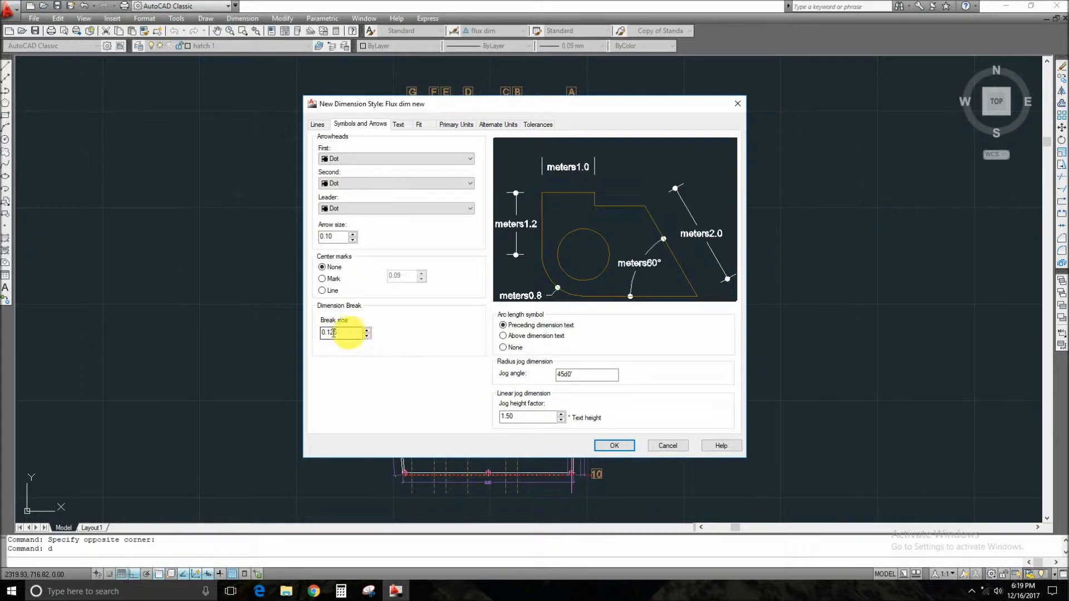
drag(342, 333, 304, 333)
text(.2)
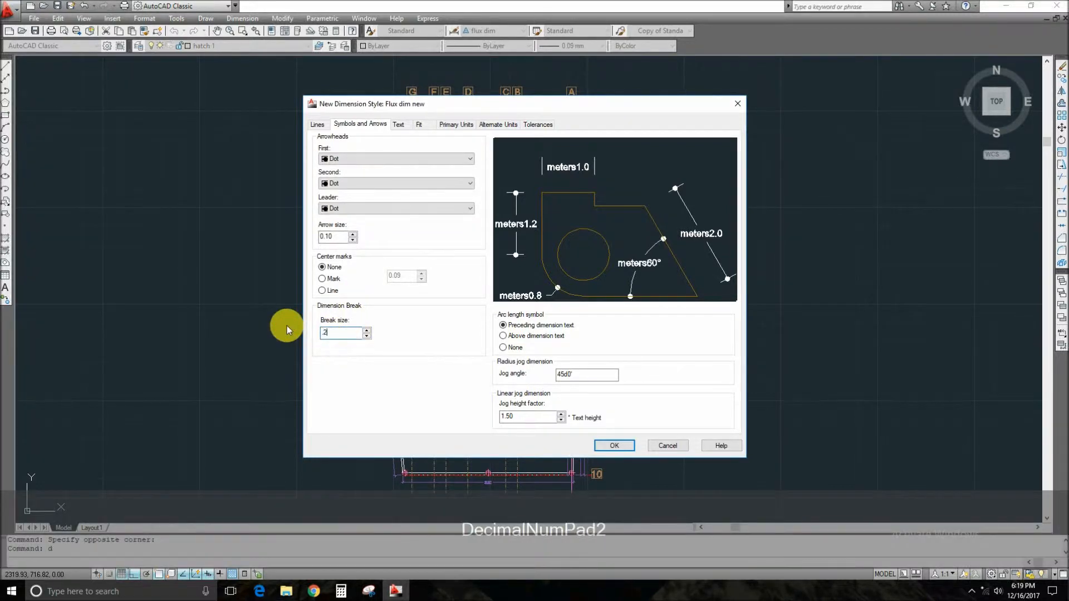
key(Return)
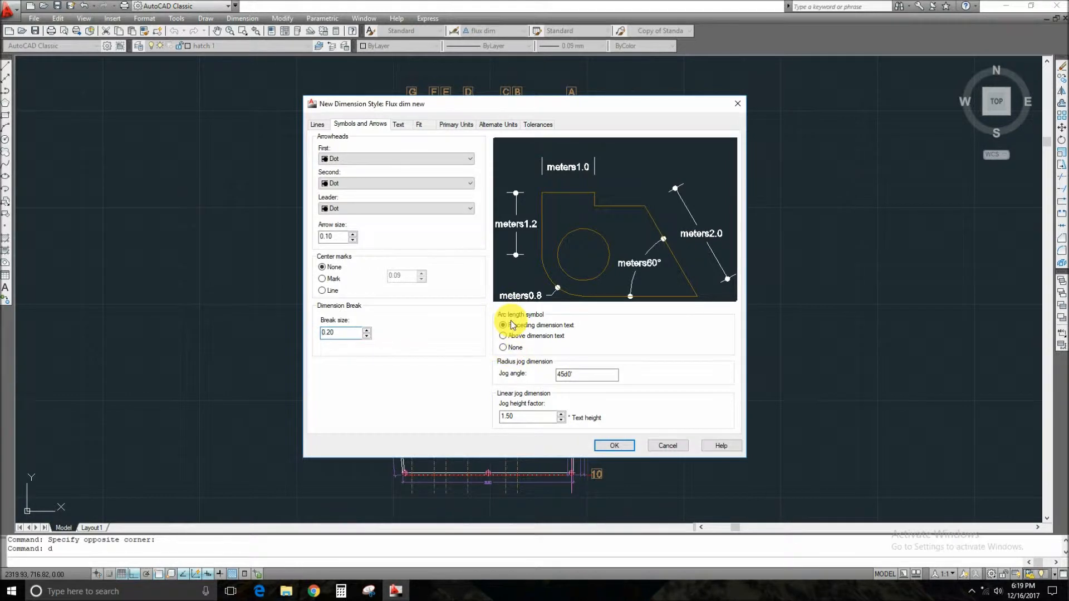
Set the dimension text color to Magenta and the text height to 0.1.
click(399, 125)
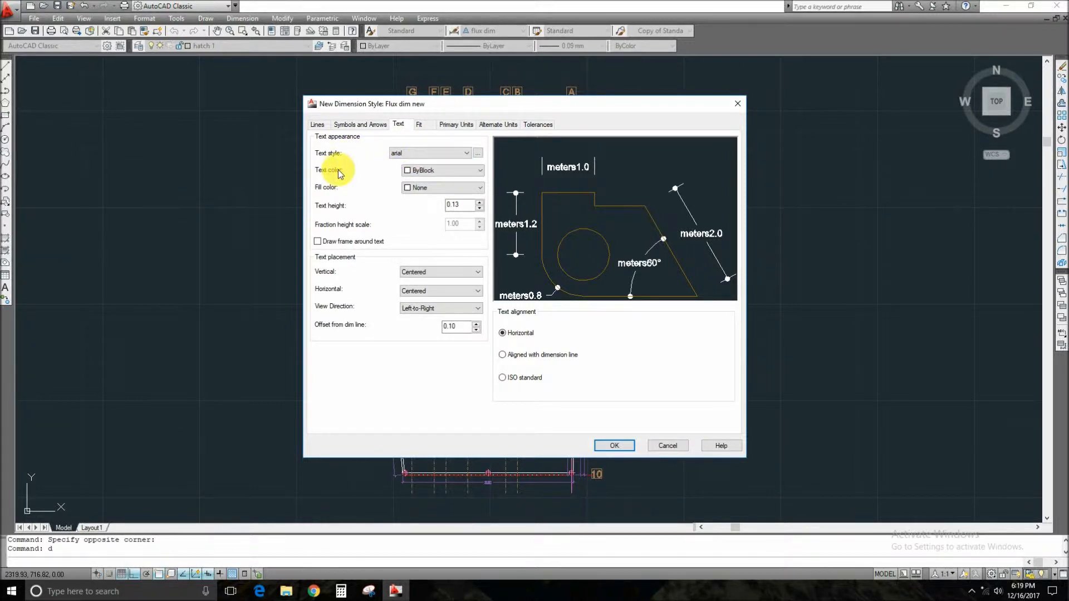
click(441, 172)
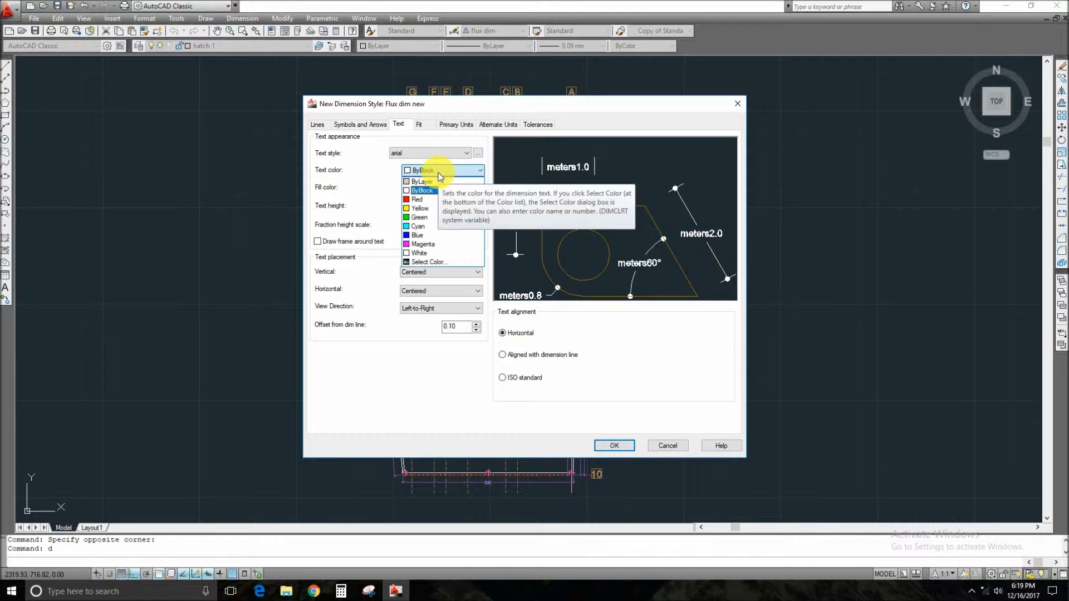
click(430, 245)
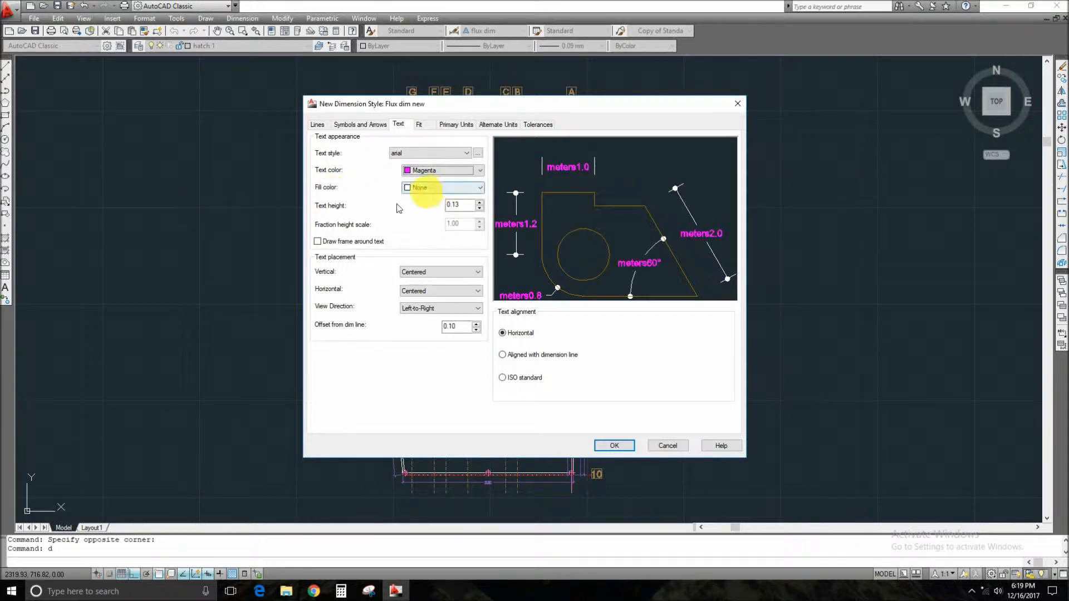
double_click(460, 204)
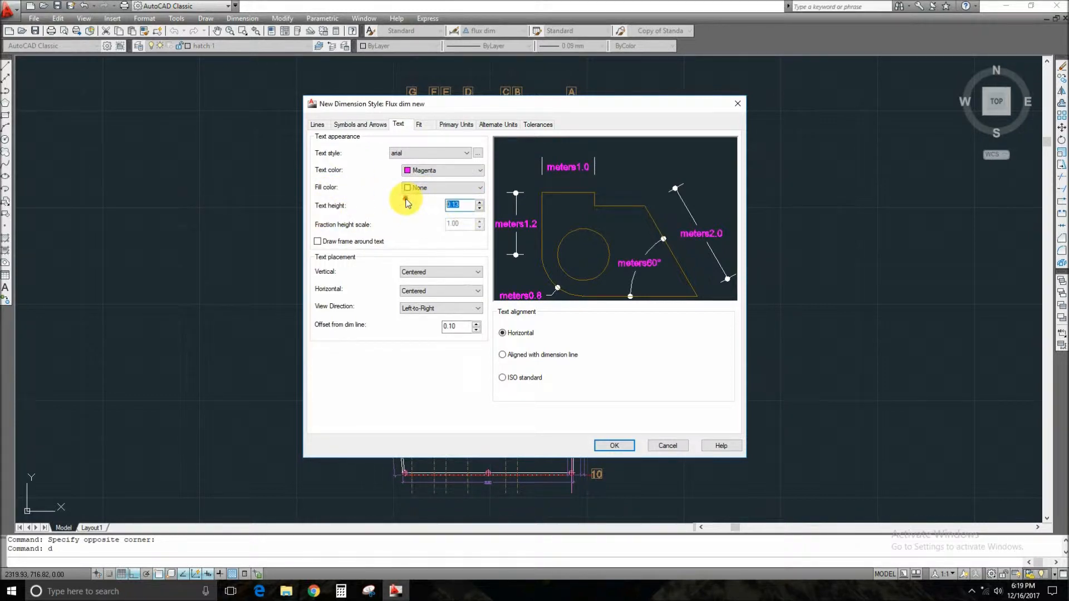
text(.1)
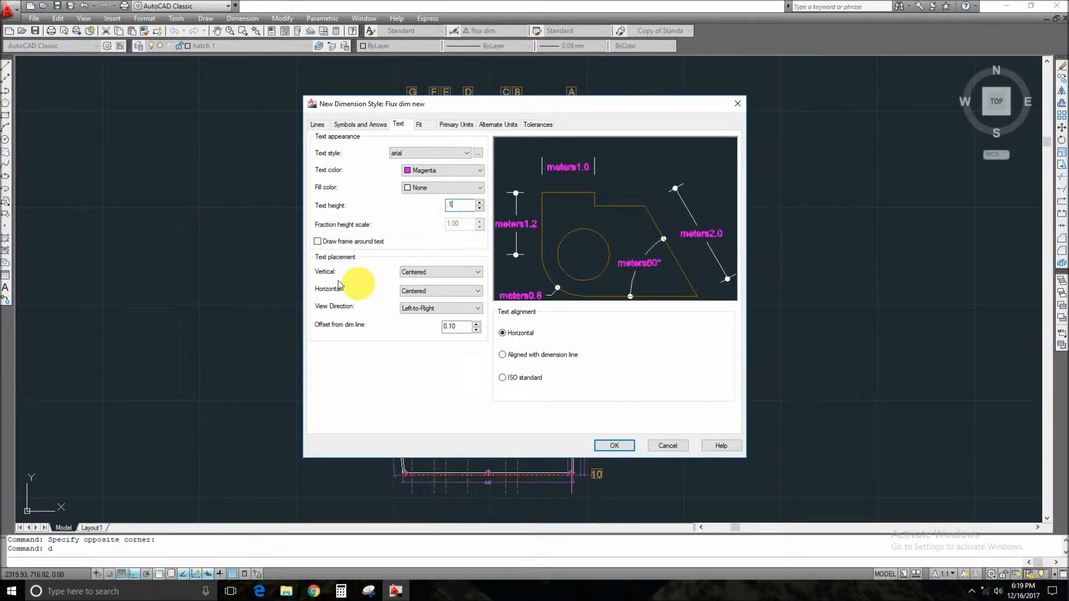
Try a frame around the dimension text and alignment with the dimension line, returning to unframed, horizontal text.
click(318, 242)
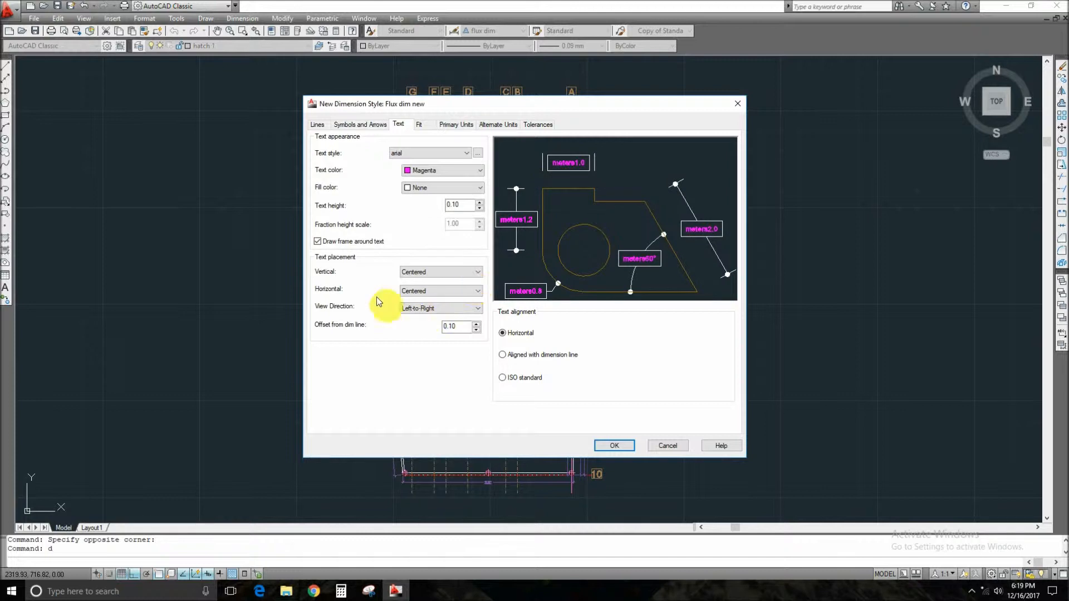
click(319, 242)
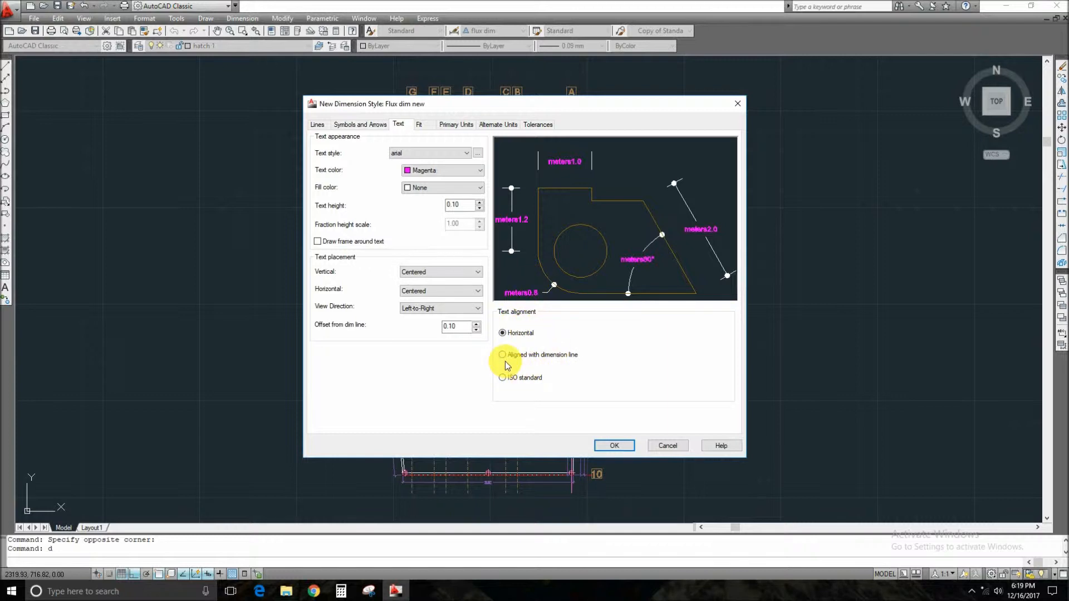
click(548, 355)
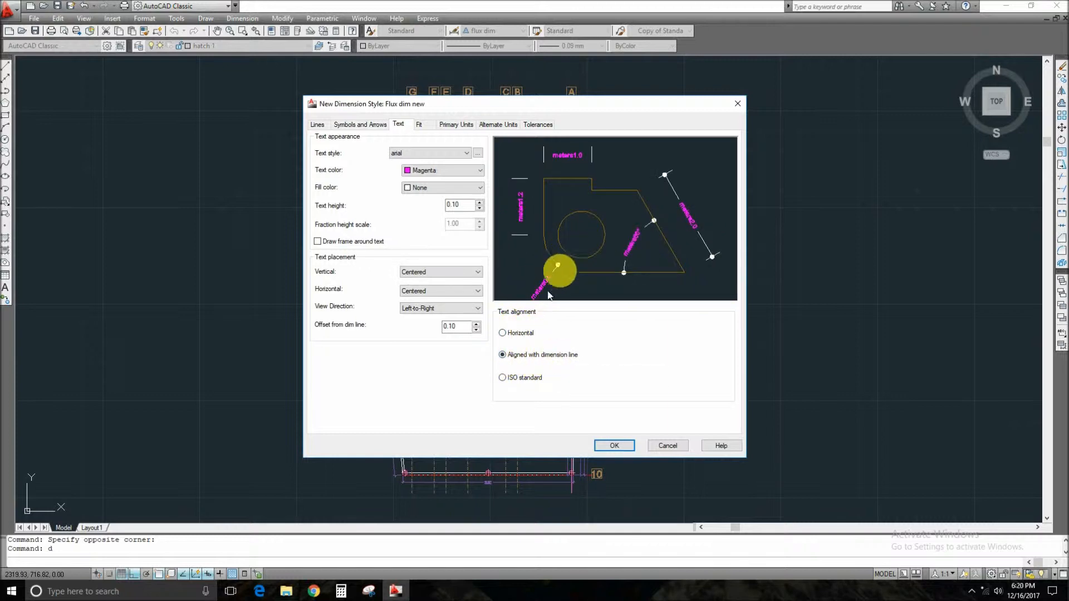
click(511, 333)
Choose "Either text or arrows (best fit)" as the fit option for the dimension style.
click(421, 127)
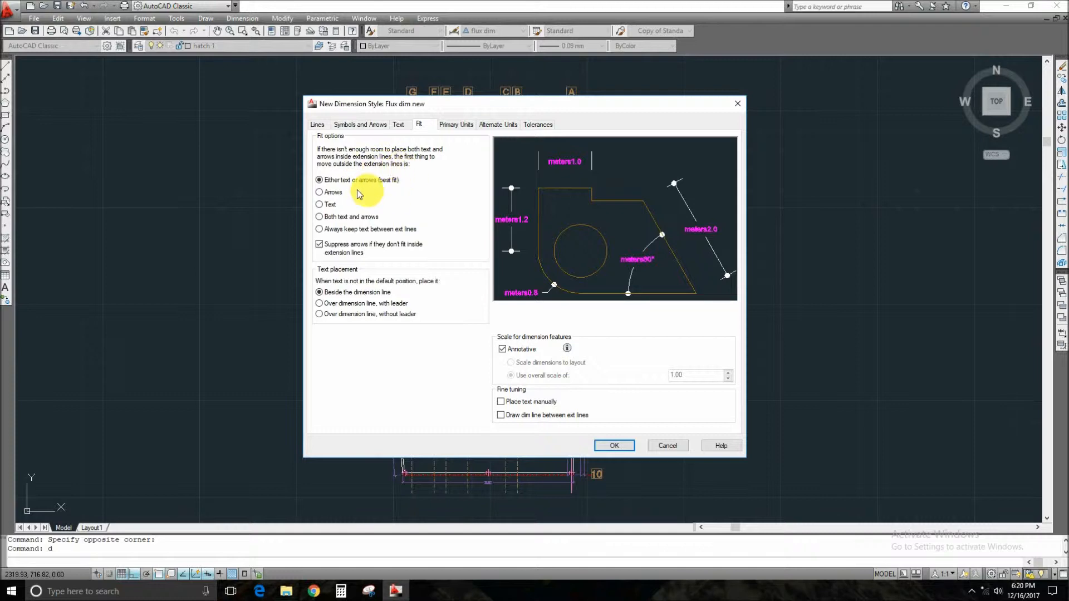
click(328, 184)
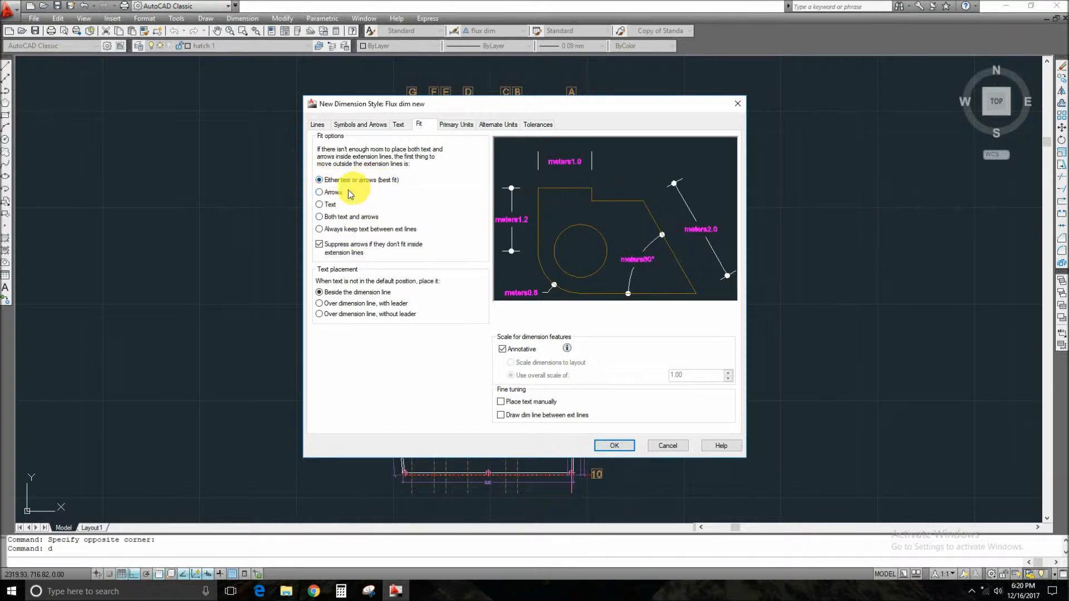
Try the other fit options, return to "Either text or arrows (best fit)", and set text placement to over the dimension line, with leader.
click(319, 192)
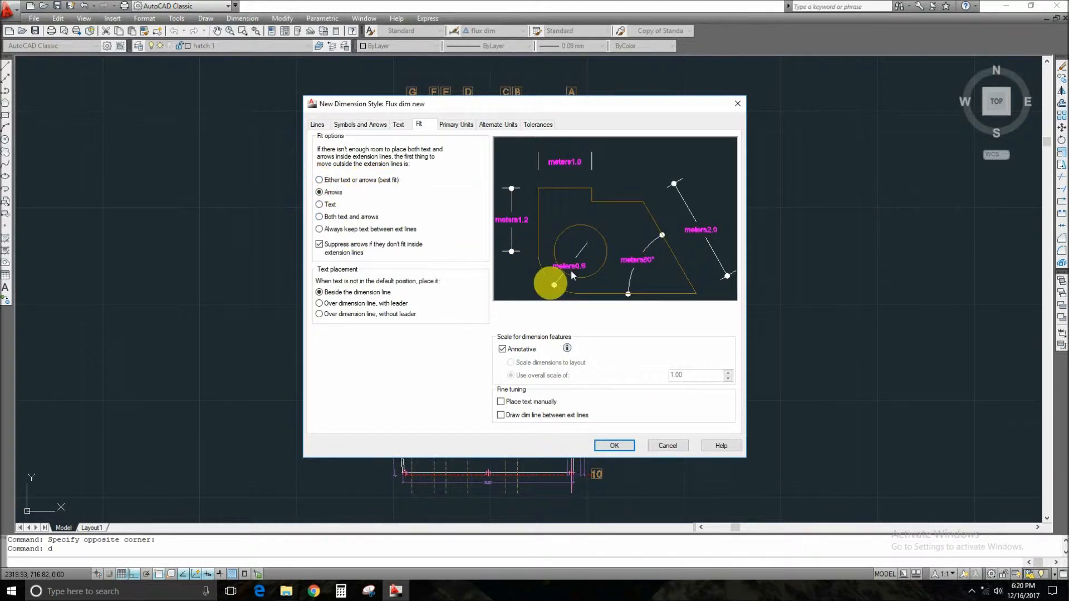
click(337, 182)
click(332, 192)
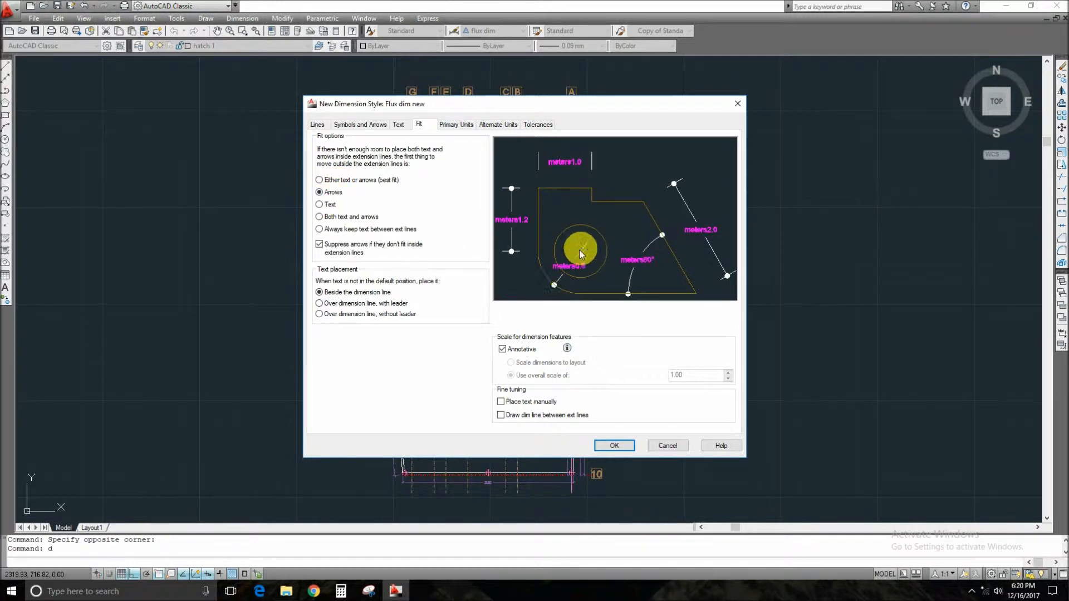
click(330, 204)
click(343, 217)
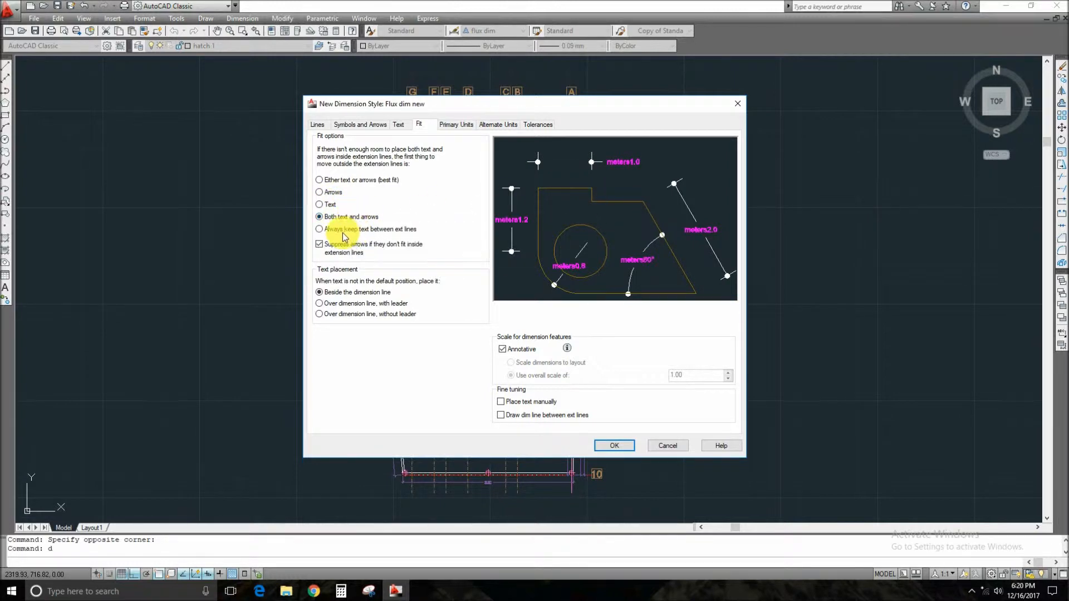
click(339, 233)
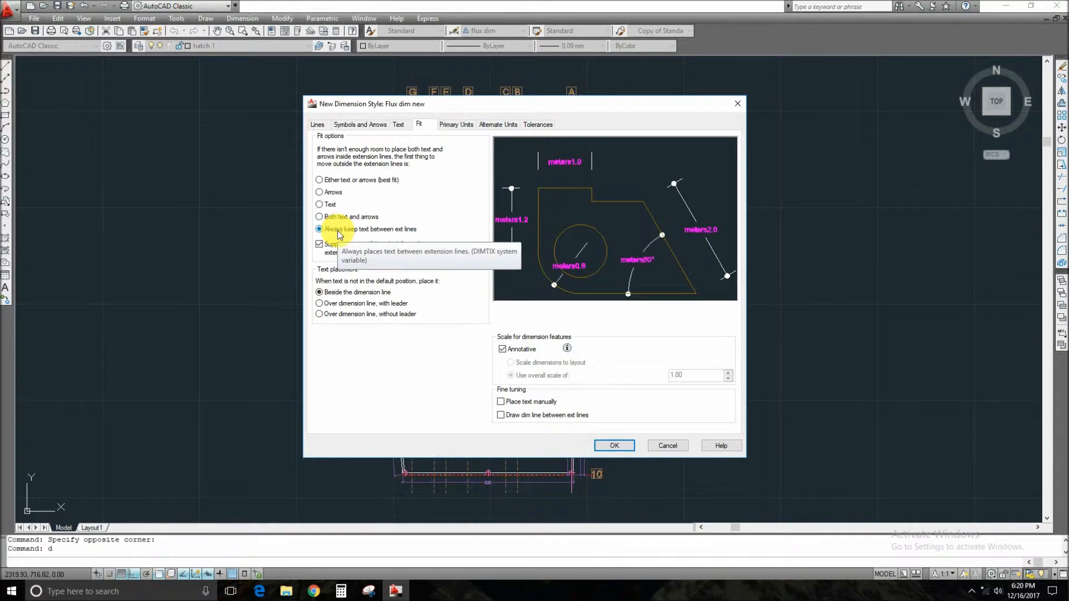
click(327, 180)
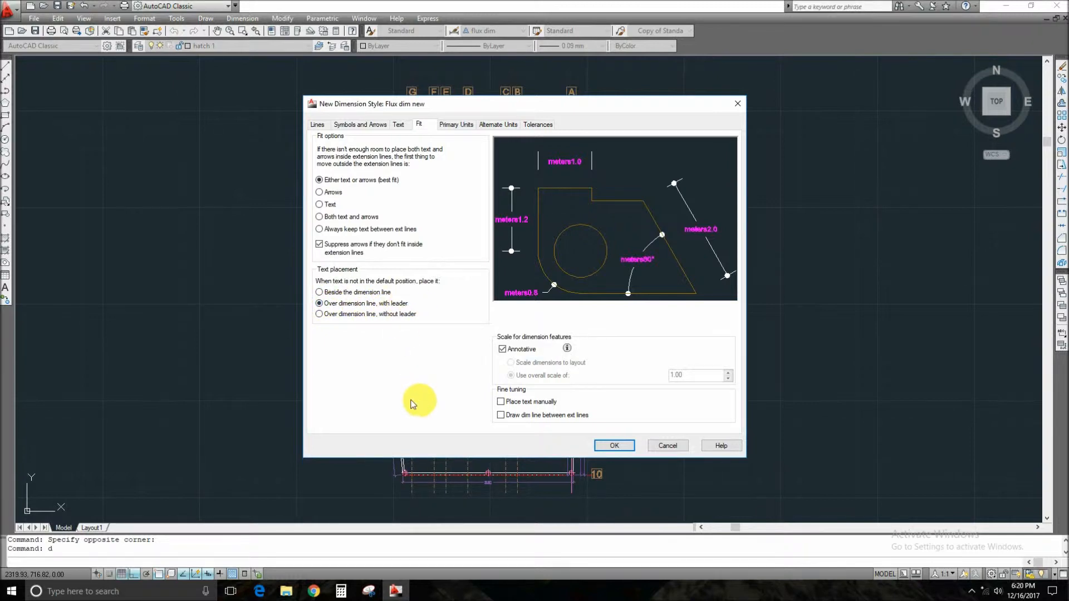
Set the primary linear units to Decimal format with 0.00 precision, keeping the period as decimal separator.
click(458, 125)
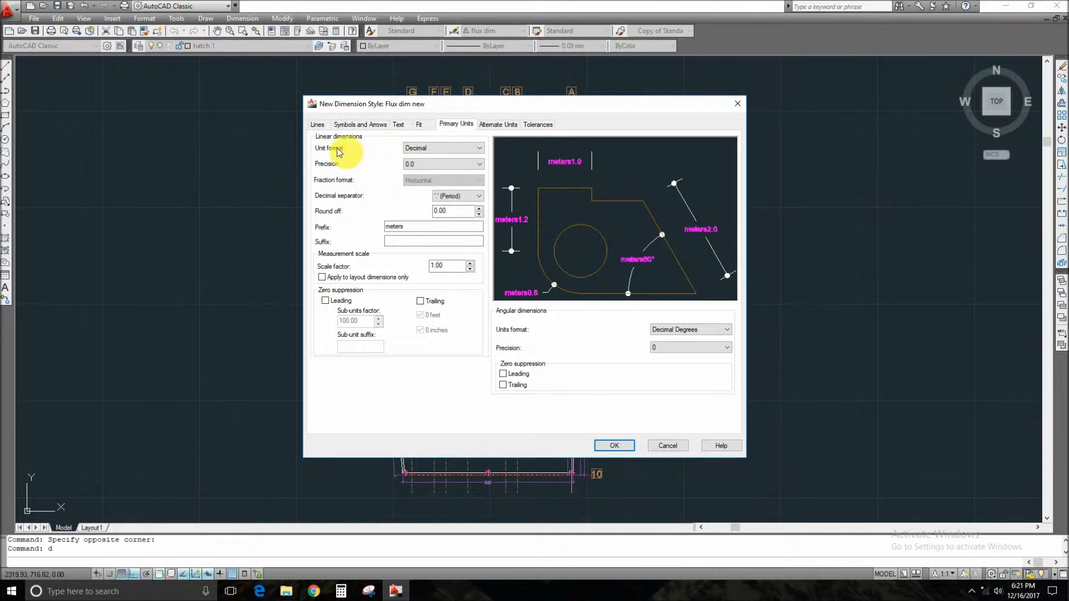
click(444, 148)
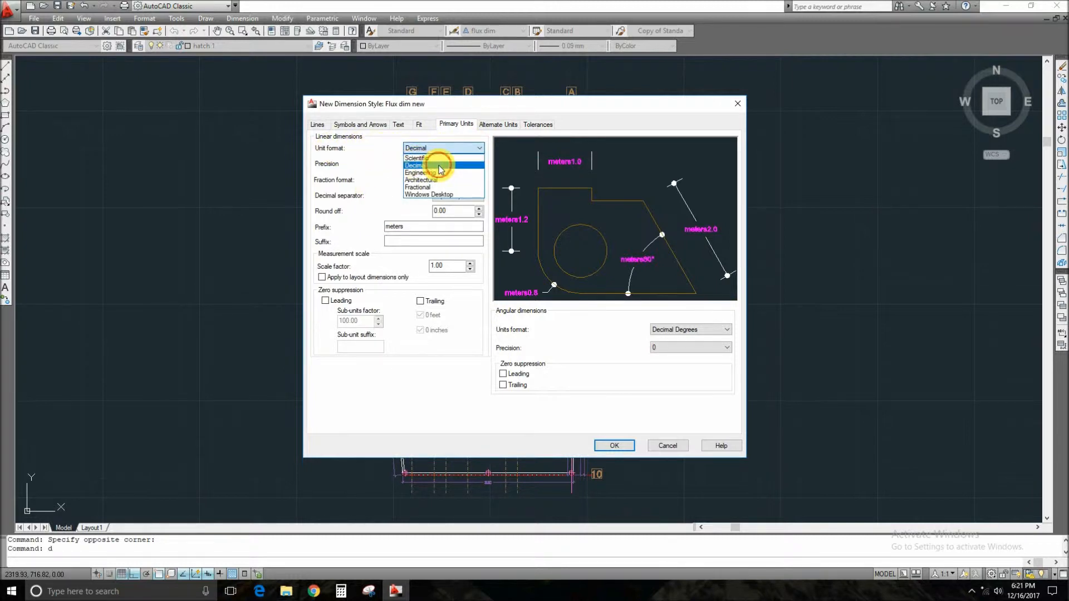
click(418, 166)
click(419, 163)
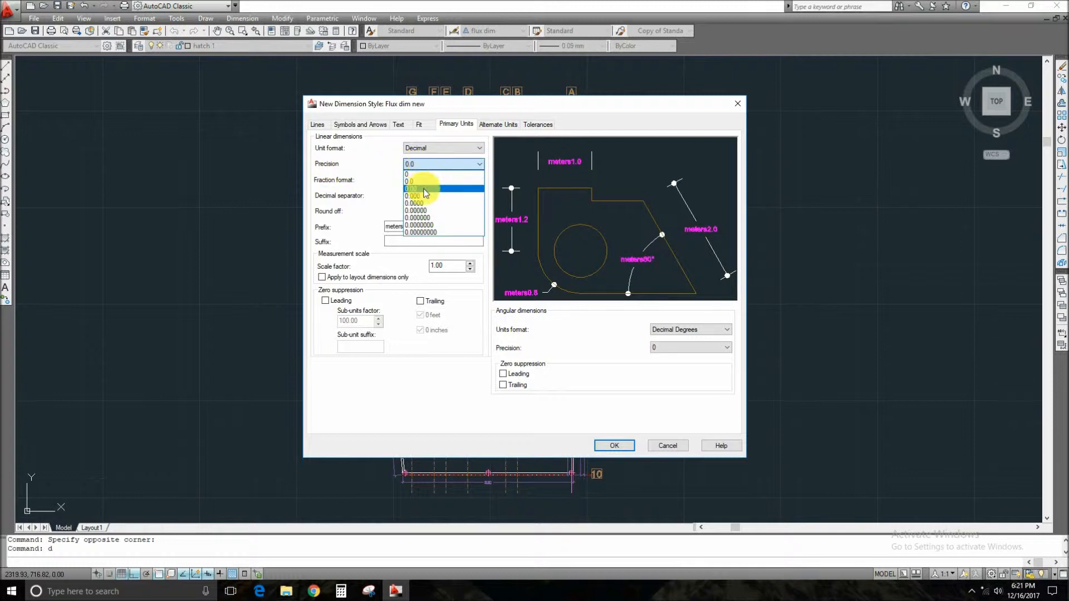
click(425, 189)
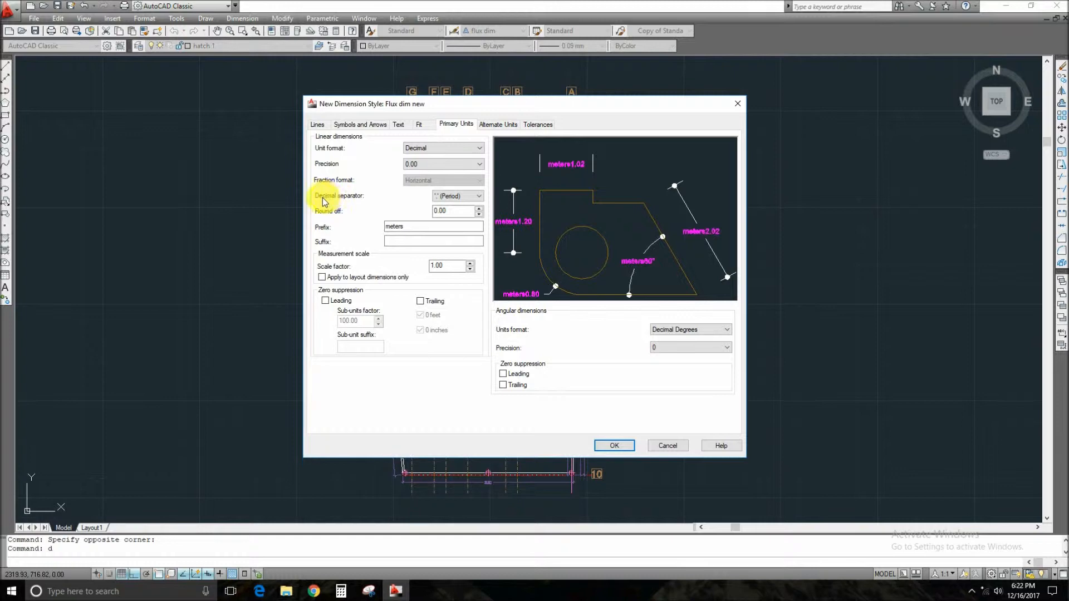
click(455, 196)
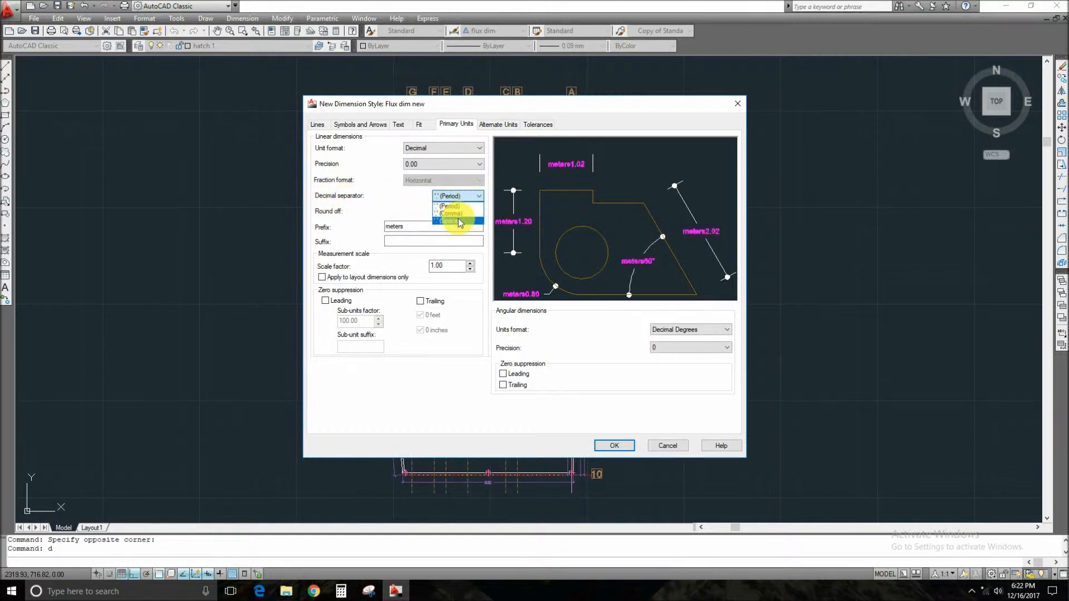
click(384, 211)
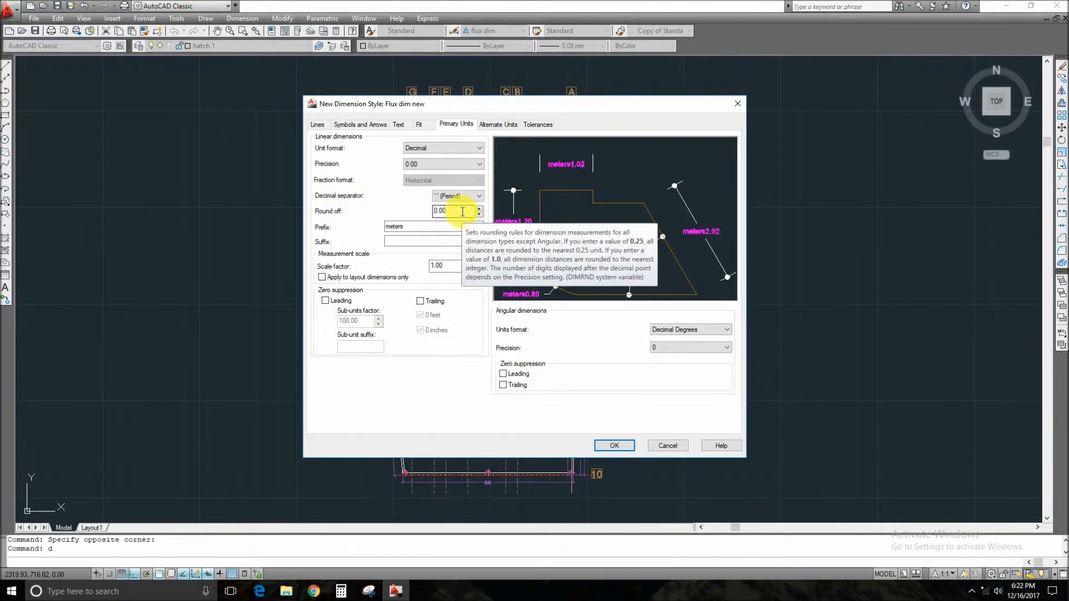
Clear the prefix of the primary linear dimensions and leave the suffix empty.
click(406, 225)
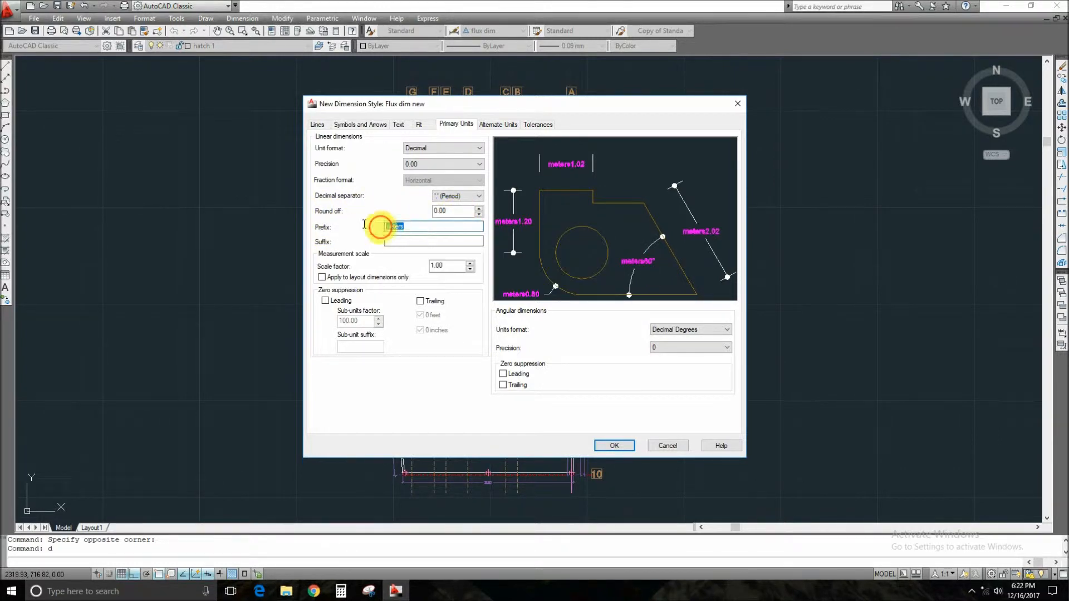
drag(380, 228, 354, 226)
text(\)
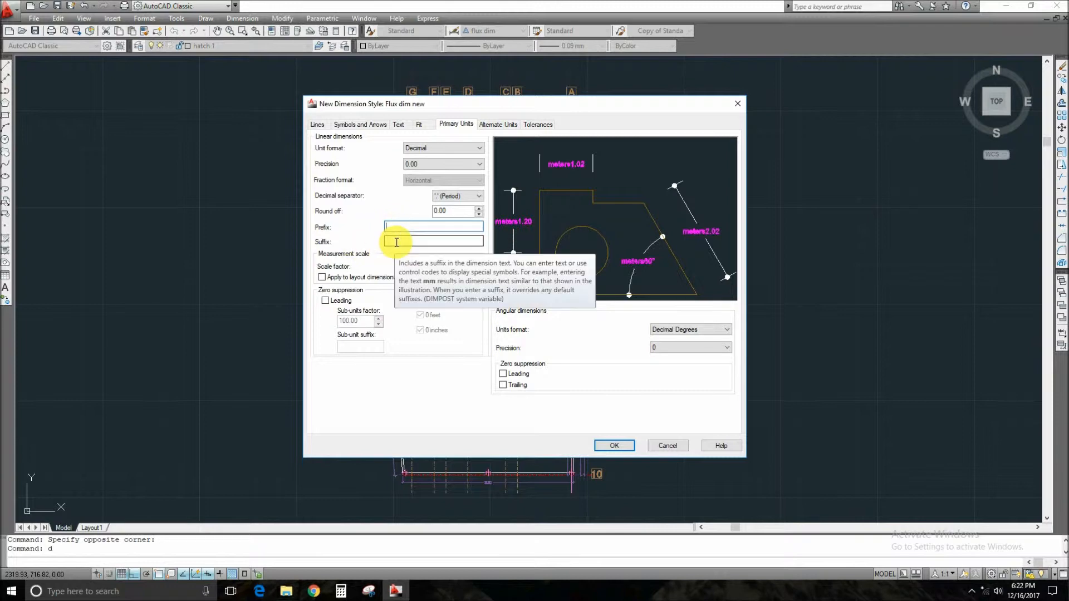
click(396, 243)
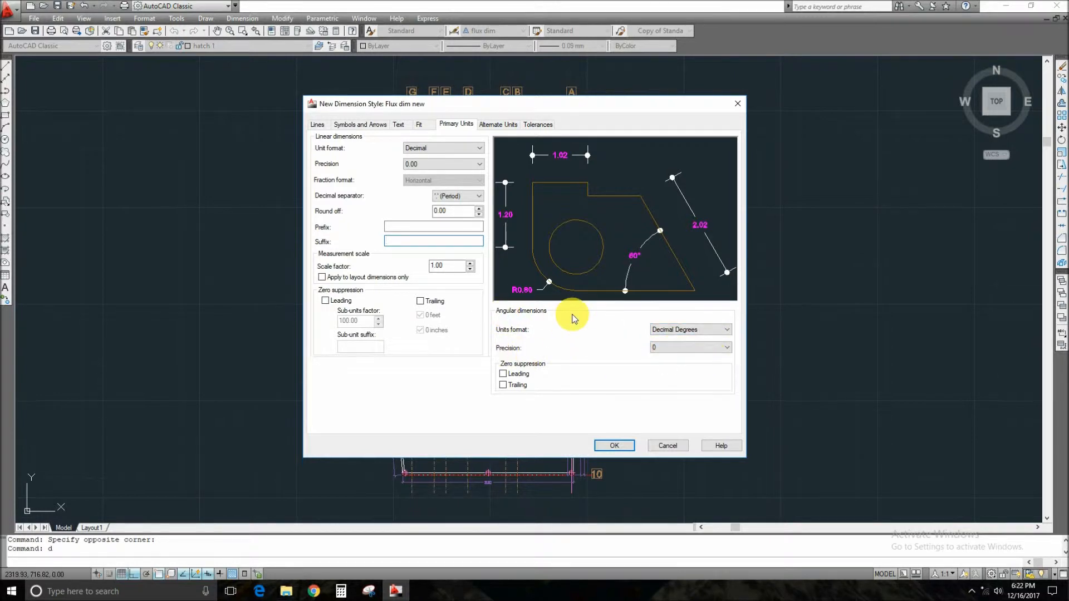
Enable the display of alternate units in Decimal format with 0.00 precision.
click(490, 126)
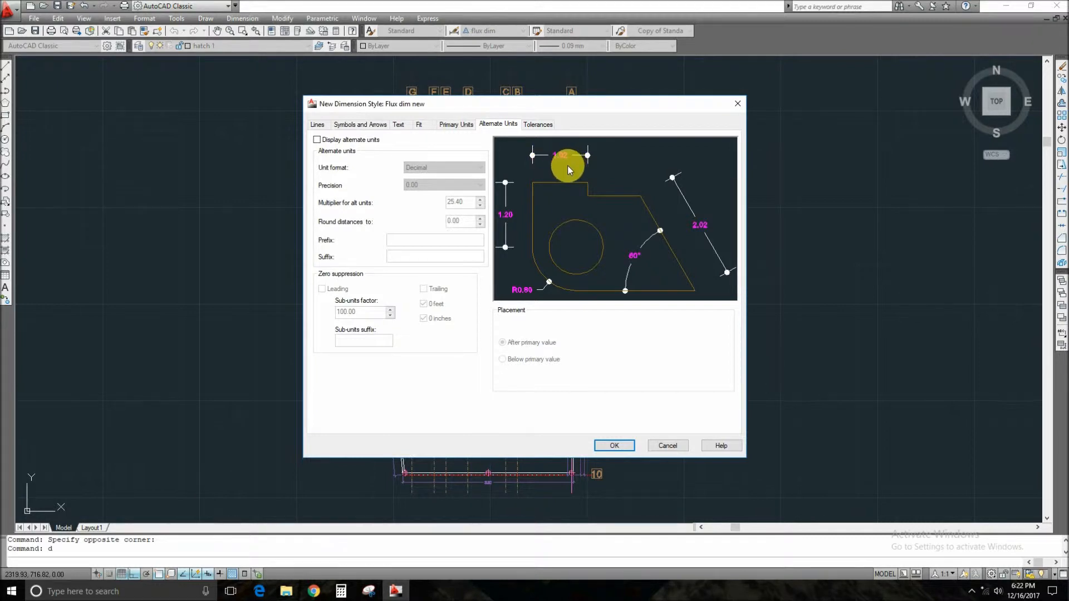
click(327, 141)
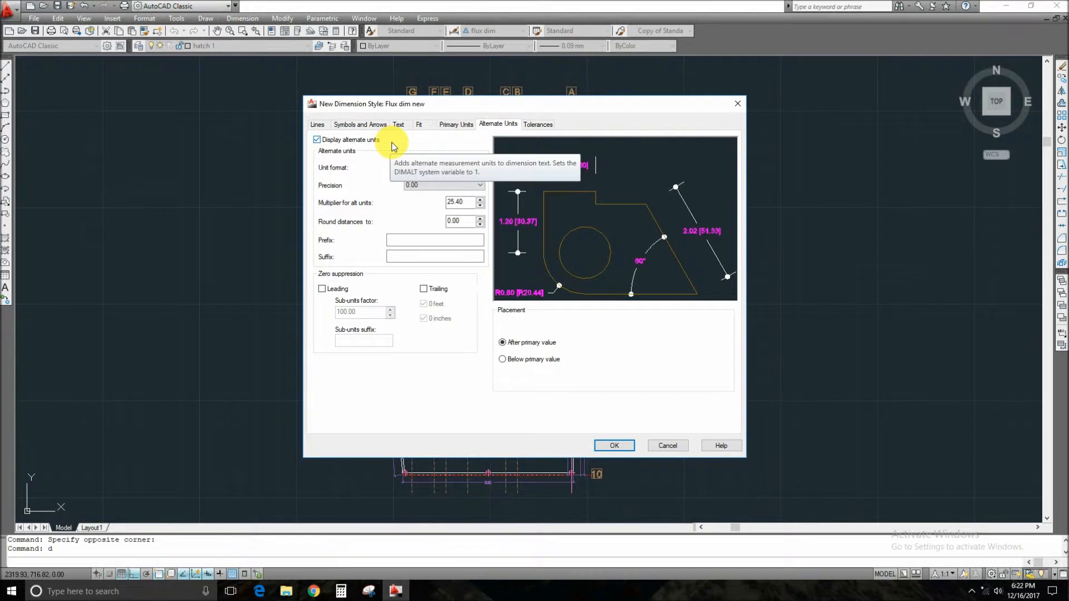
click(432, 167)
click(432, 168)
click(432, 167)
click(432, 168)
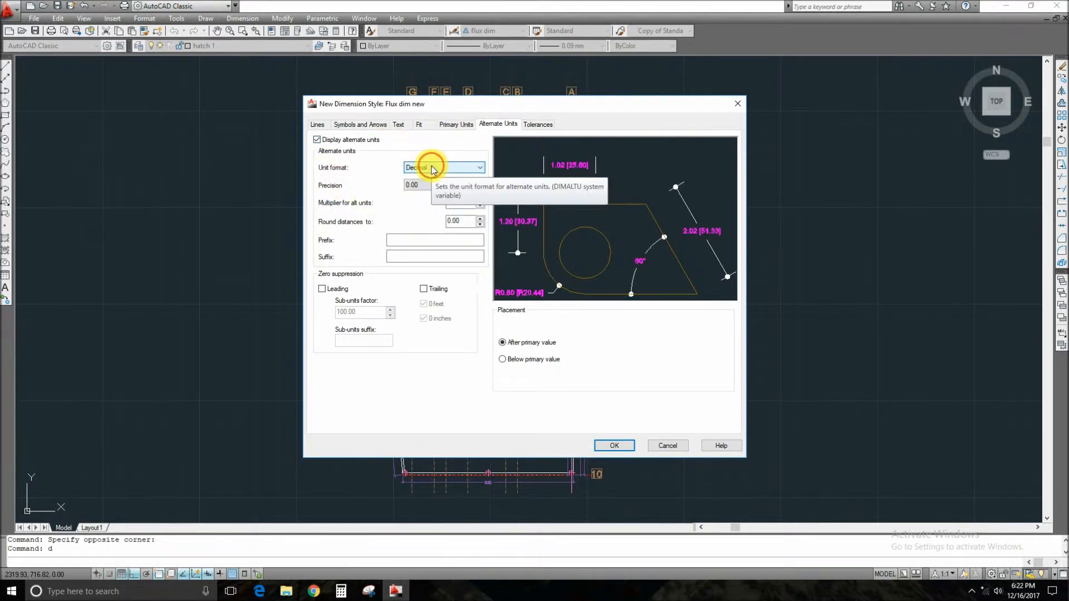
click(426, 169)
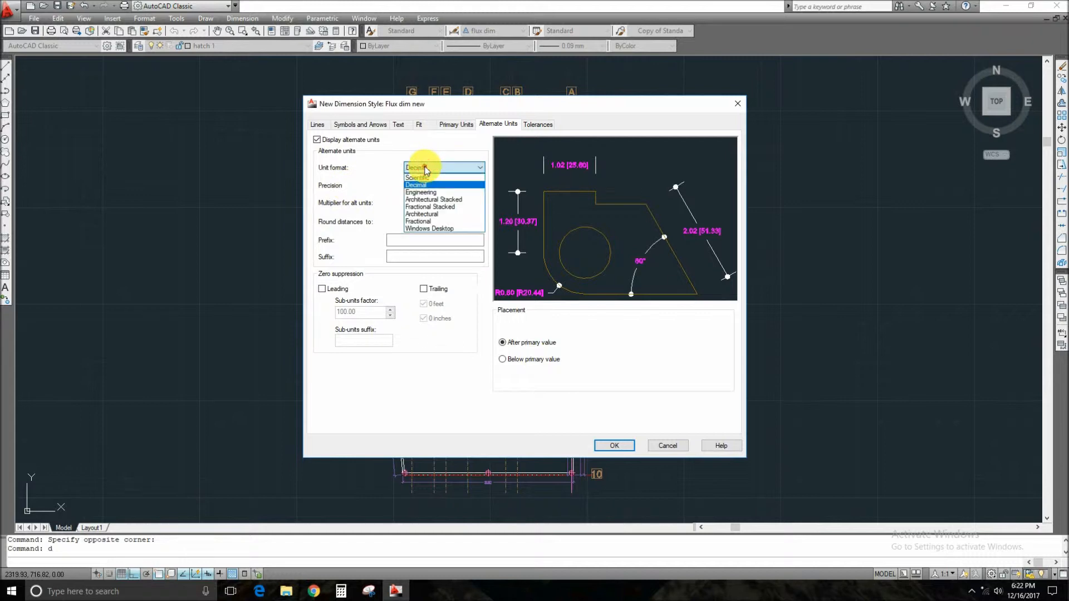
click(418, 184)
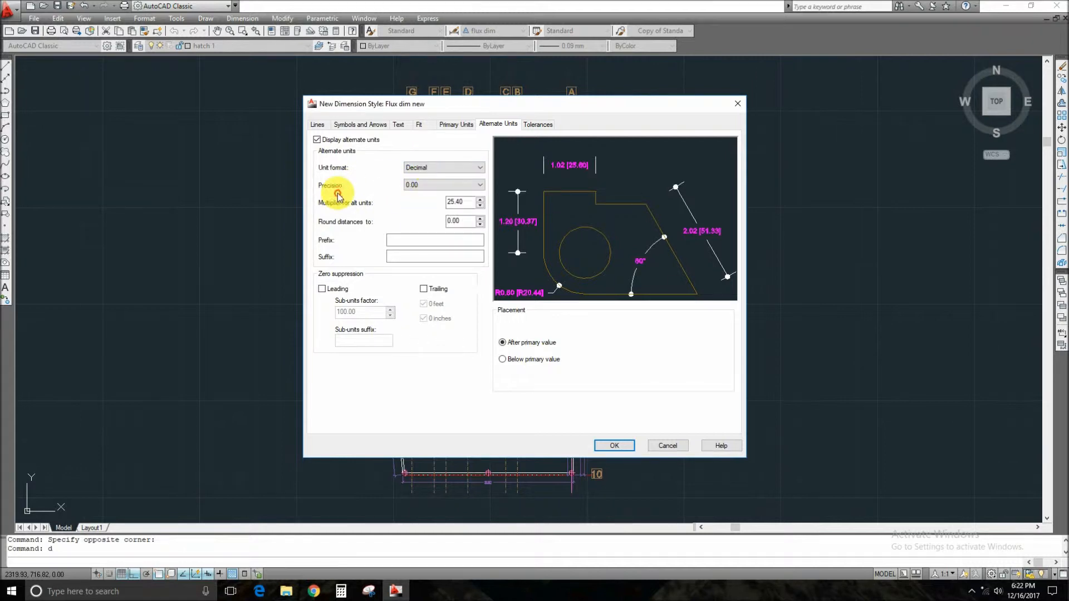
click(422, 185)
click(424, 182)
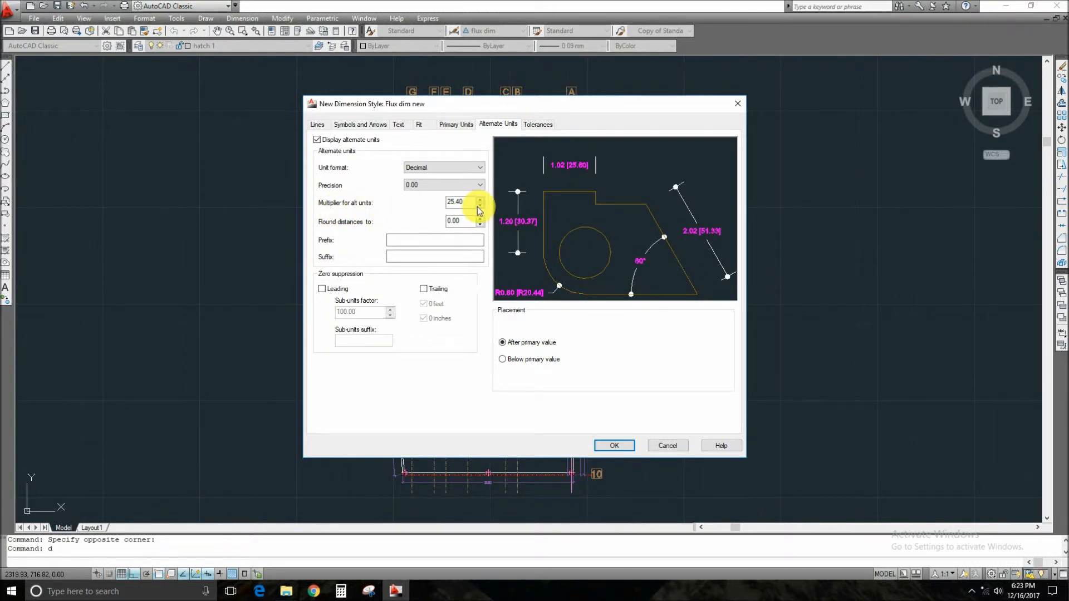
Set the alternate units multiplier to 1000 and their suffix to "mm".
drag(466, 202, 429, 201)
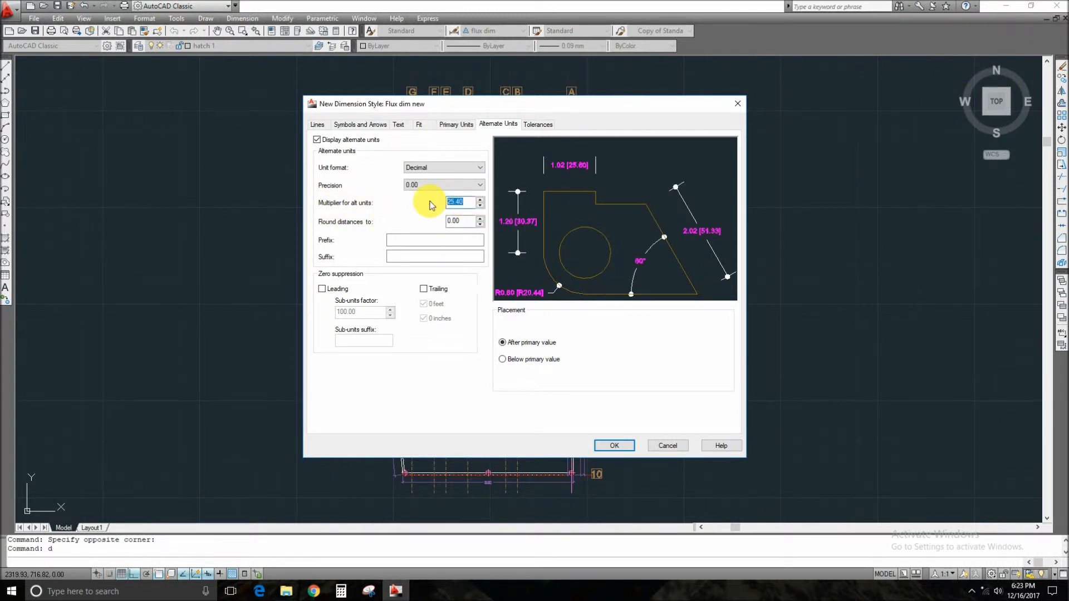
text(1000)
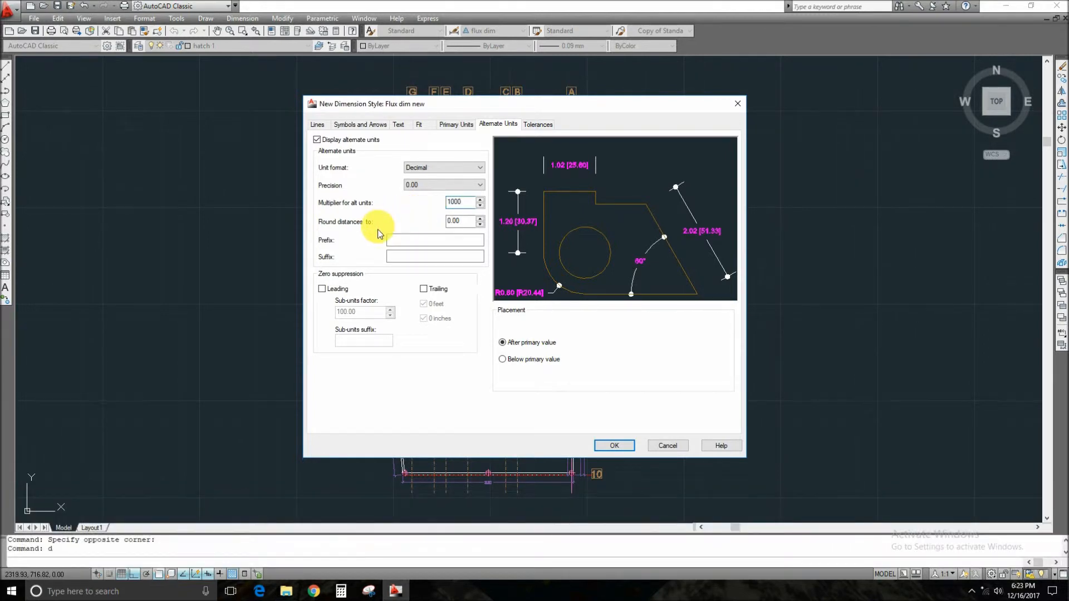
click(418, 242)
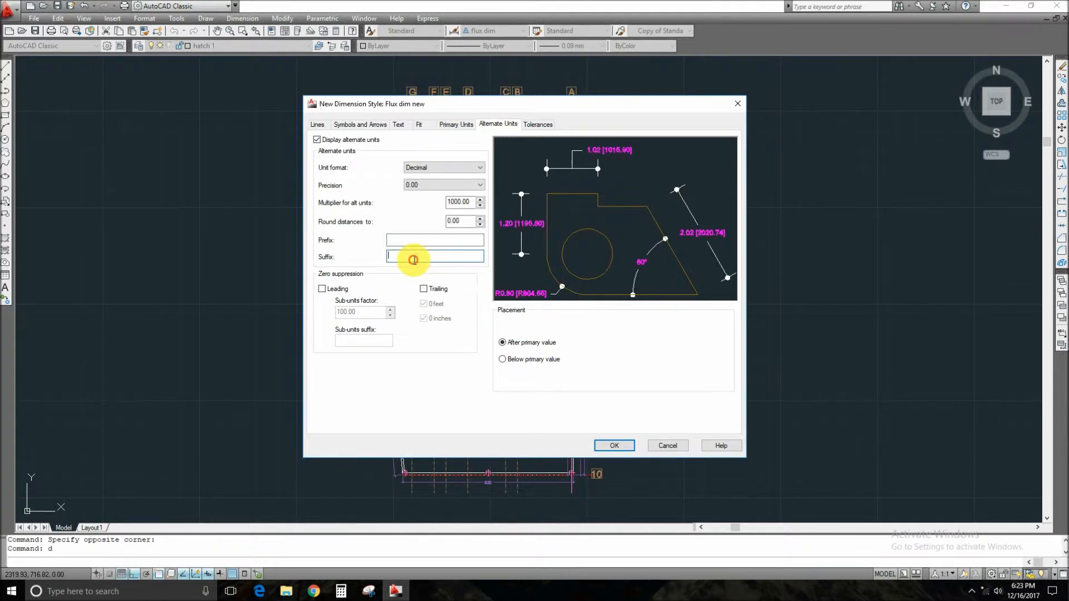
text(mm)
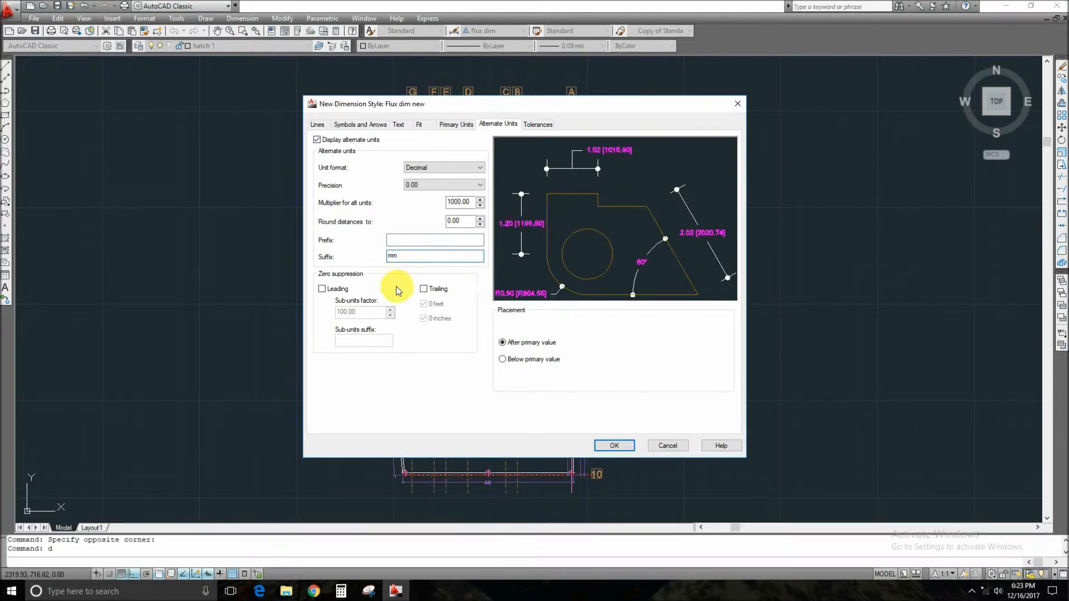
Keep the tolerance method at None, save the new dimension style and close the Dimension Style Manager.
click(534, 123)
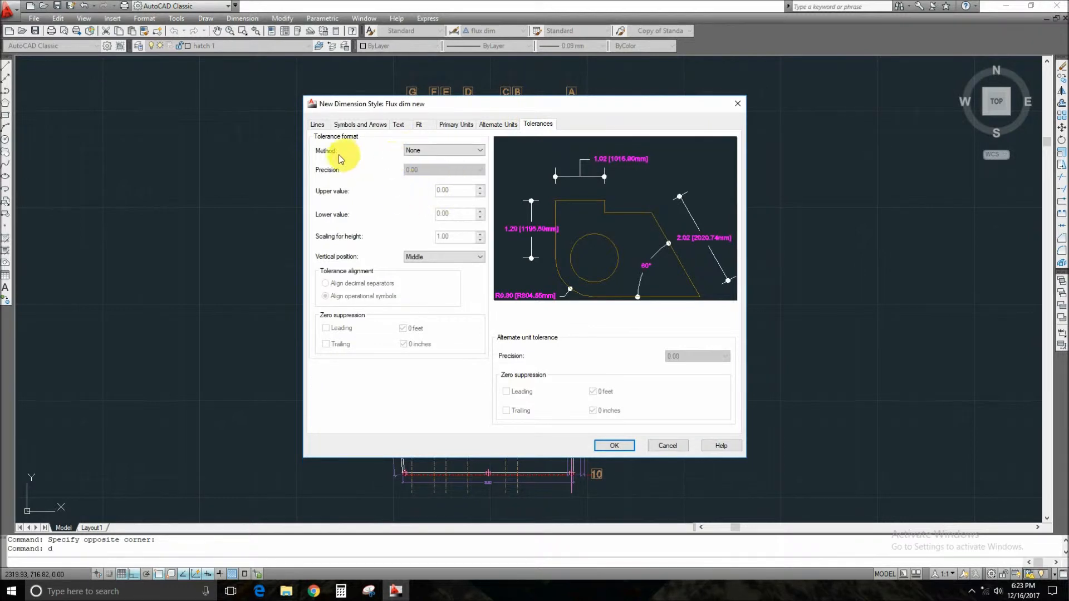
click(424, 151)
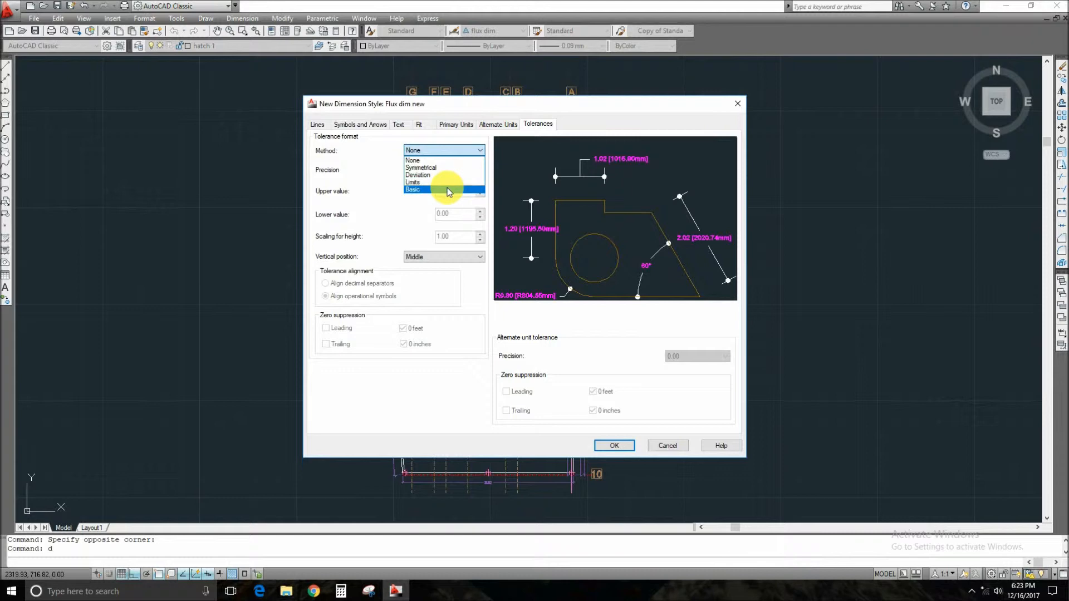
click(442, 161)
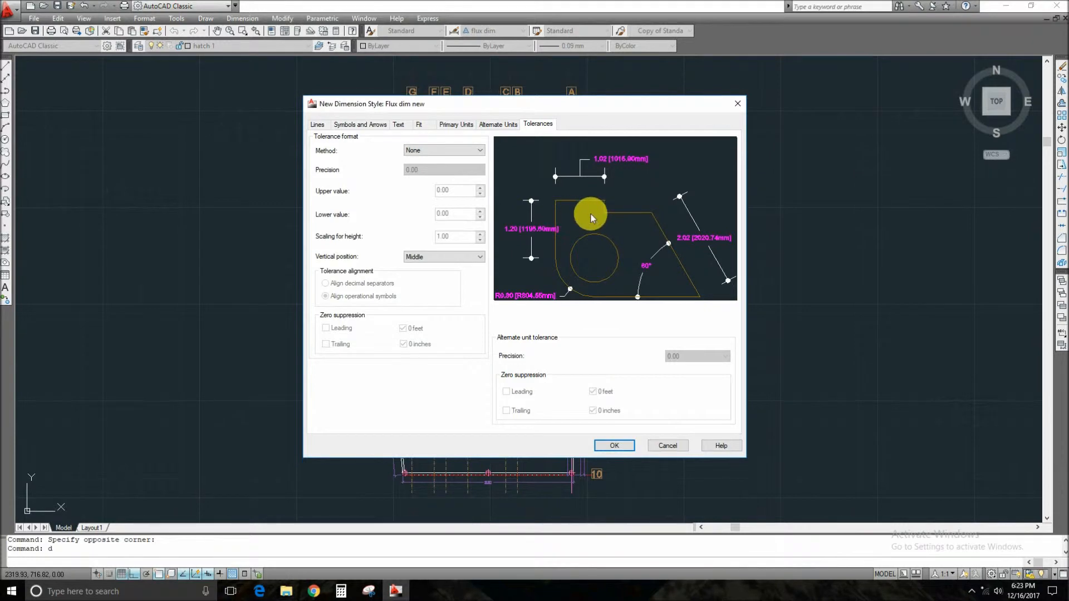
click(622, 446)
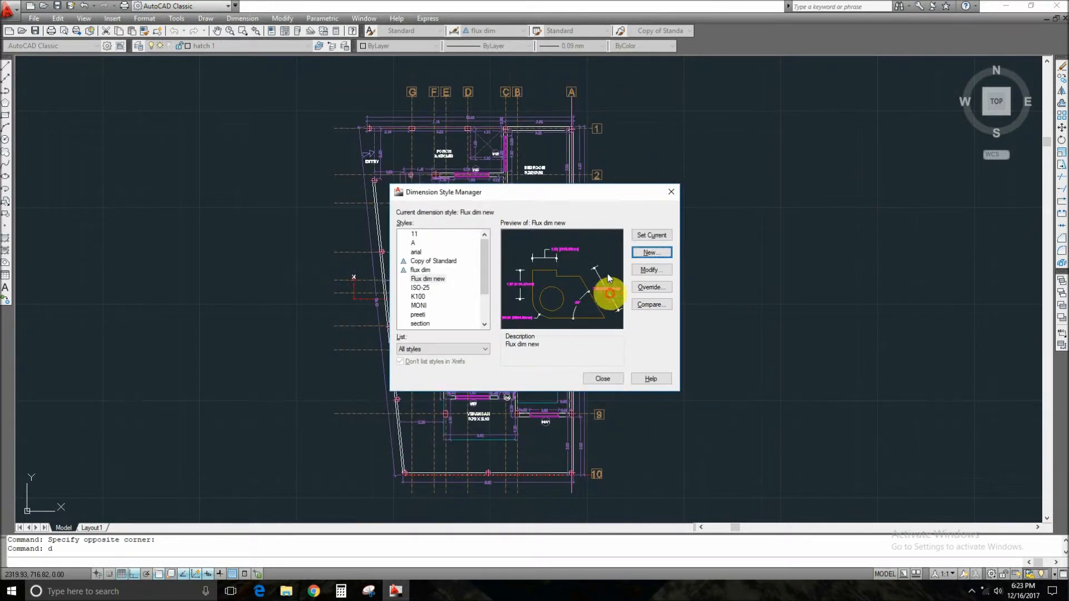
click(602, 378)
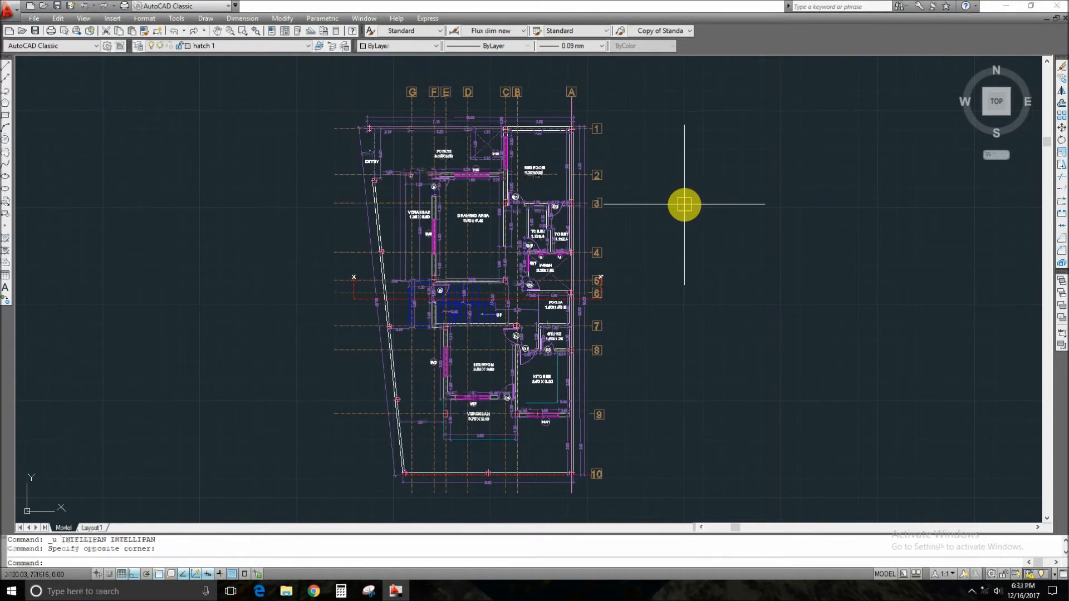
Add a horizontal linear dimension from the center of the floor plan's upper-left column to grid line F, placed above the existing top dimensions.
scroll(401, 120, up, 3)
middle_drag(372, 92, 375, 199)
scroll(375, 199, up, 4)
double_click(332, 213)
text(dli)
key(space)
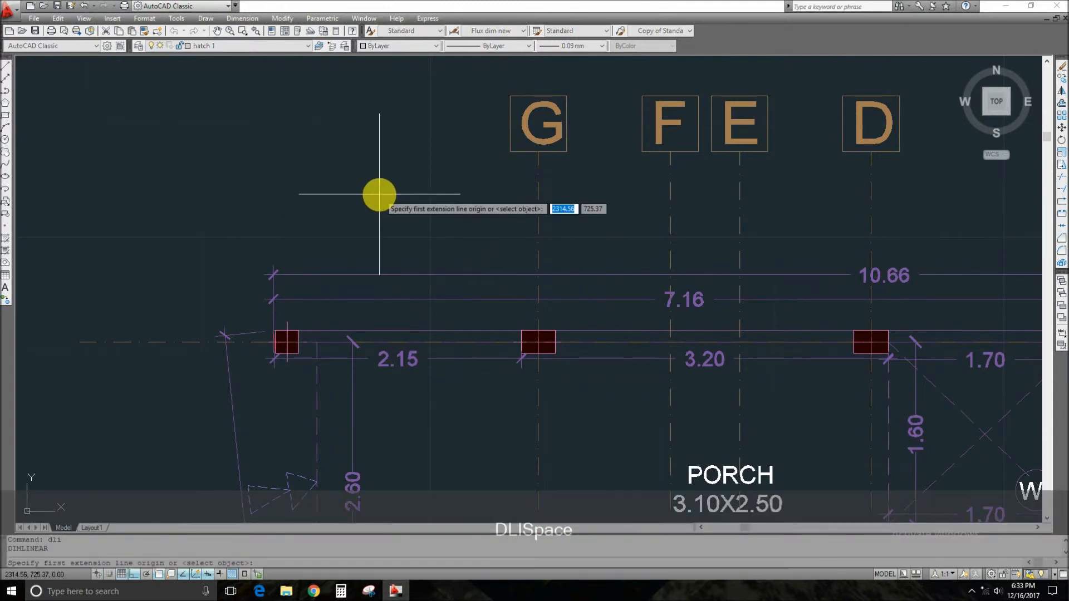
scroll(283, 333, up, 3)
click(293, 327)
scroll(305, 327, down, 6)
scroll(484, 316, up, 3)
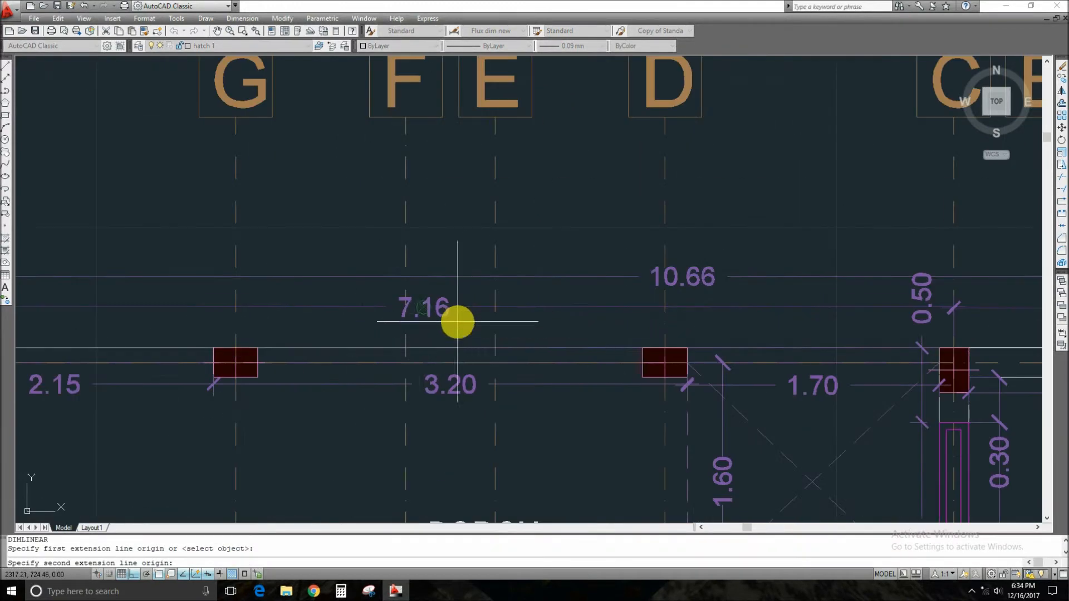
click(405, 348)
scroll(398, 312, down, 5)
scroll(379, 298, up, 3)
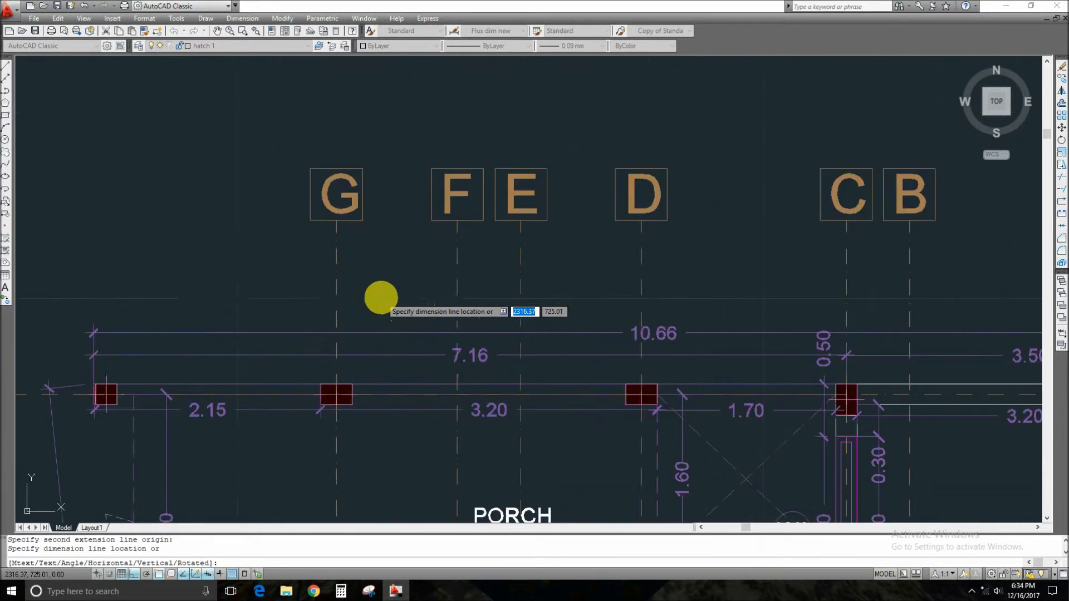
click(382, 309)
scroll(370, 332, up, 3)
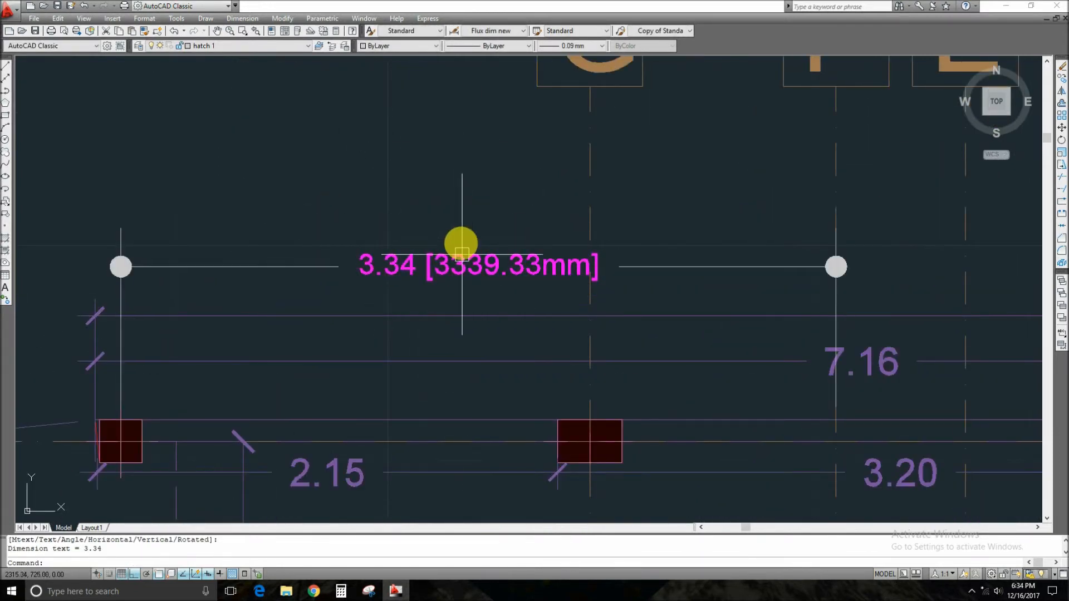
scroll(472, 239, down, 5)
scroll(430, 228, up, 2)
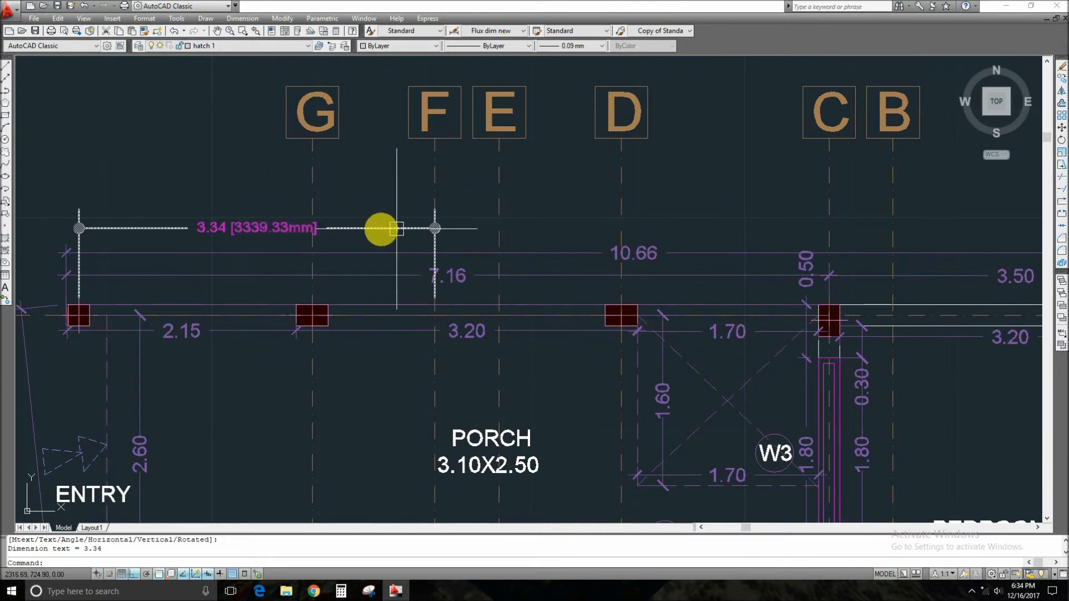
middle_drag(489, 231, 428, 239)
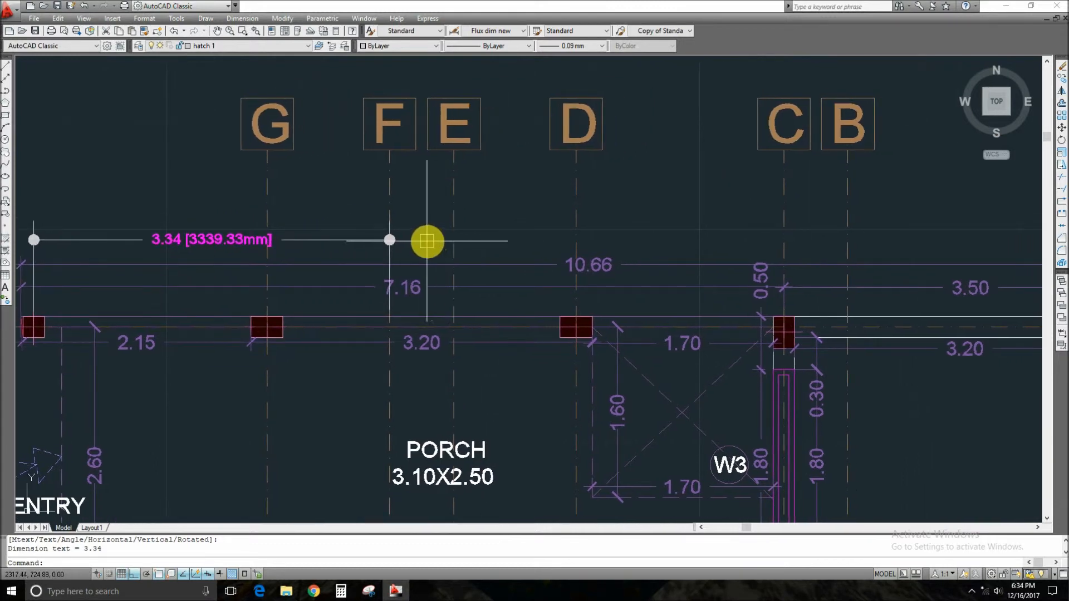
Continue the linear dimension from grid line F in a chain through grid lines E, D, C, B and A.
text(o)
key(space)
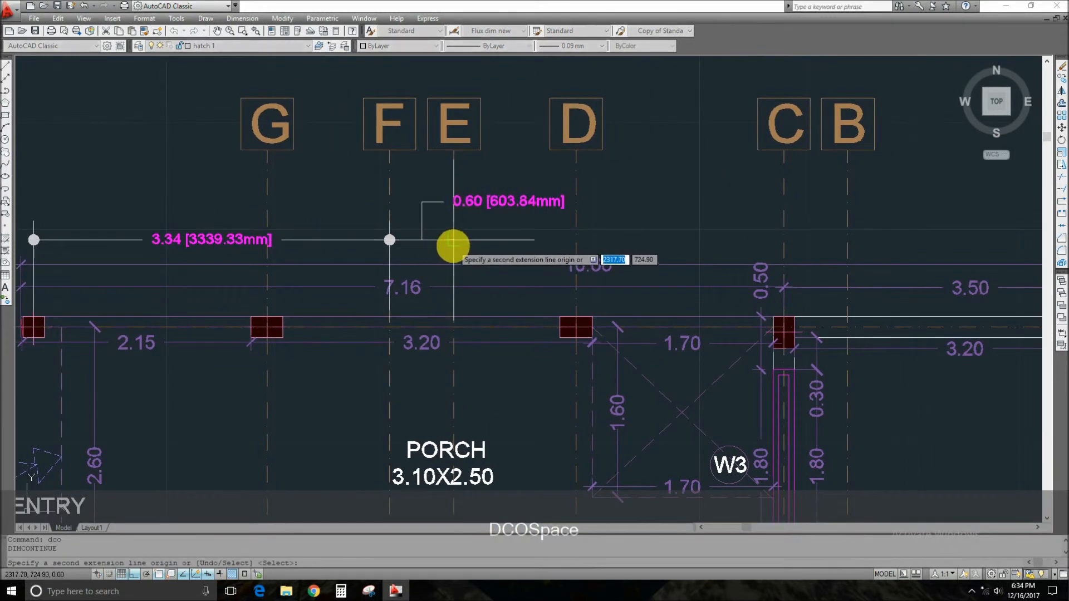
click(454, 240)
click(576, 240)
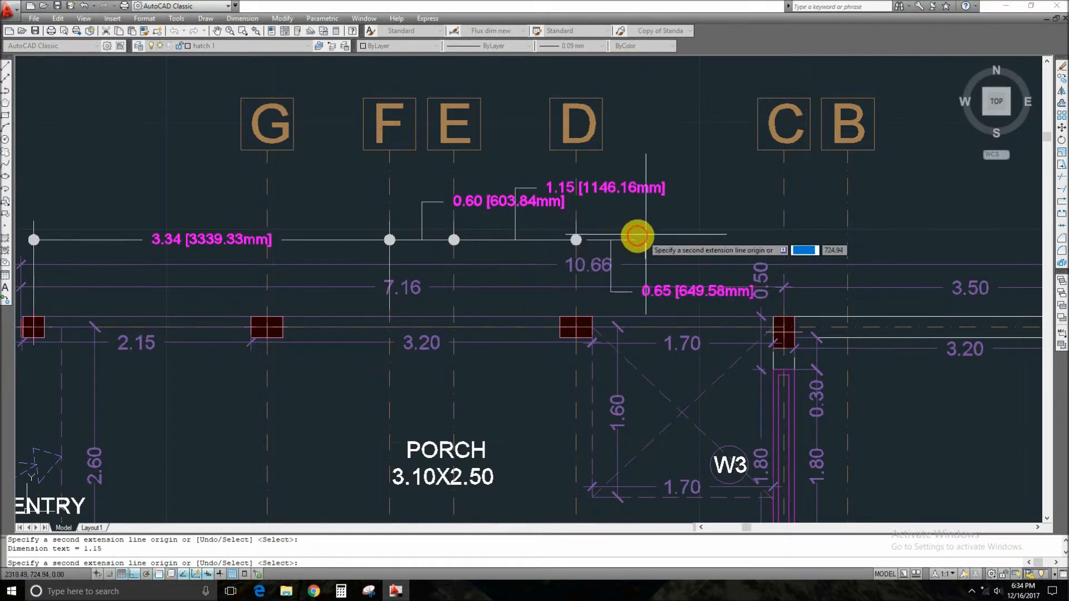
middle_drag(663, 235, 485, 239)
click(598, 243)
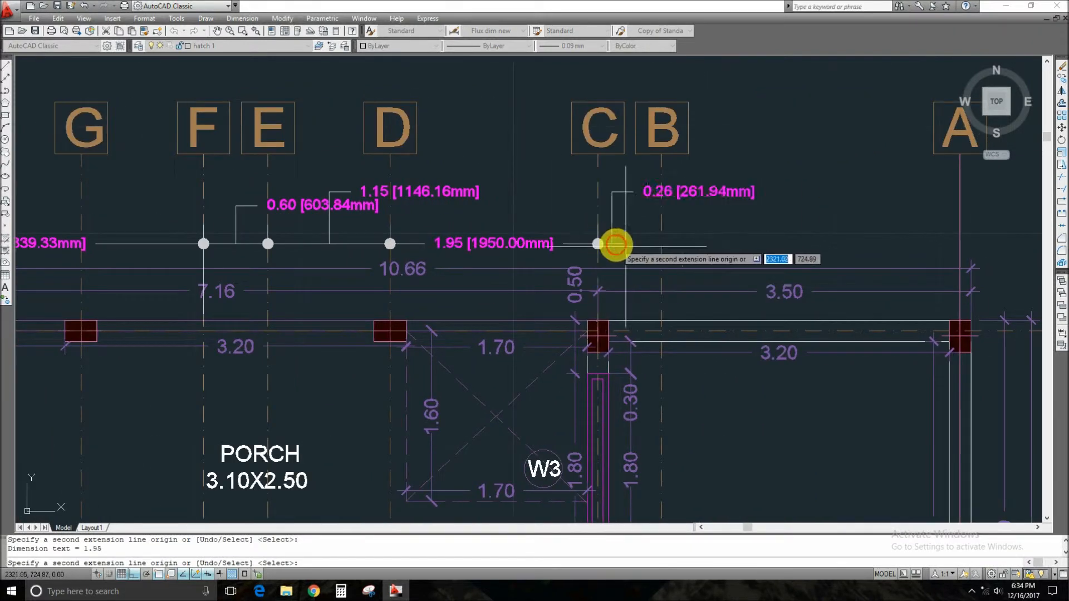
click(661, 243)
click(959, 243)
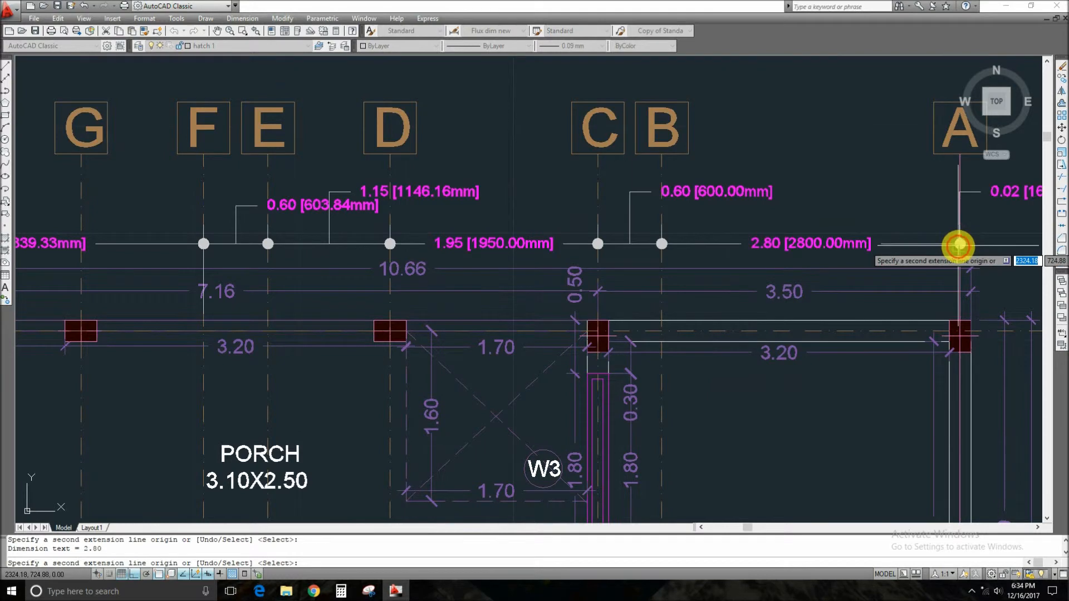
key(Escape)
key(Escape)
Move the text of the dimension between grid lines E and D below its dimension line.
scroll(411, 210, up, 3)
click(390, 199)
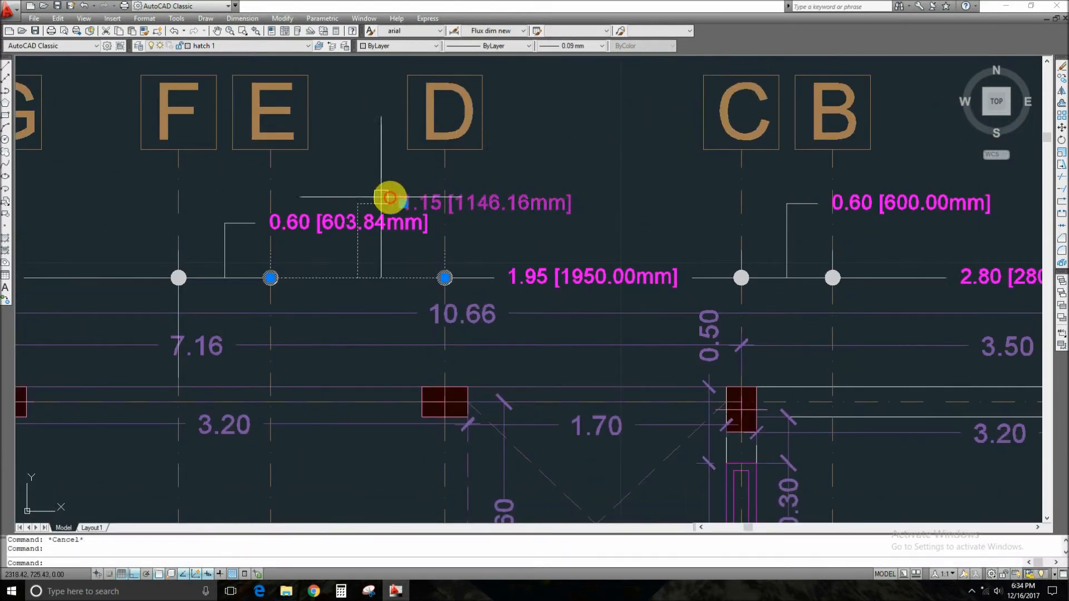
click(403, 204)
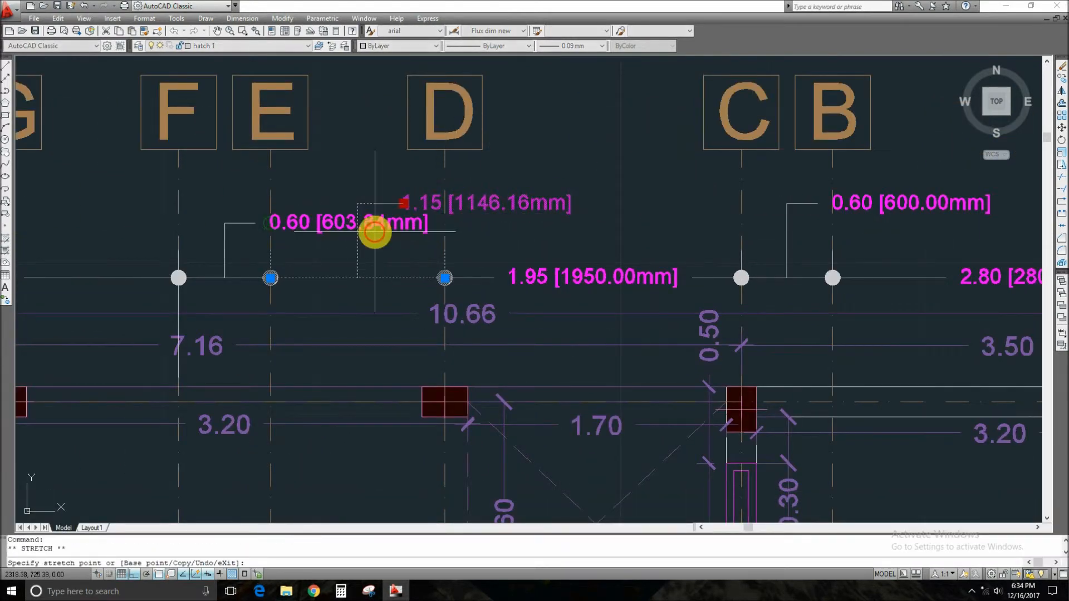
click(353, 313)
key(Escape)
key(Escape)
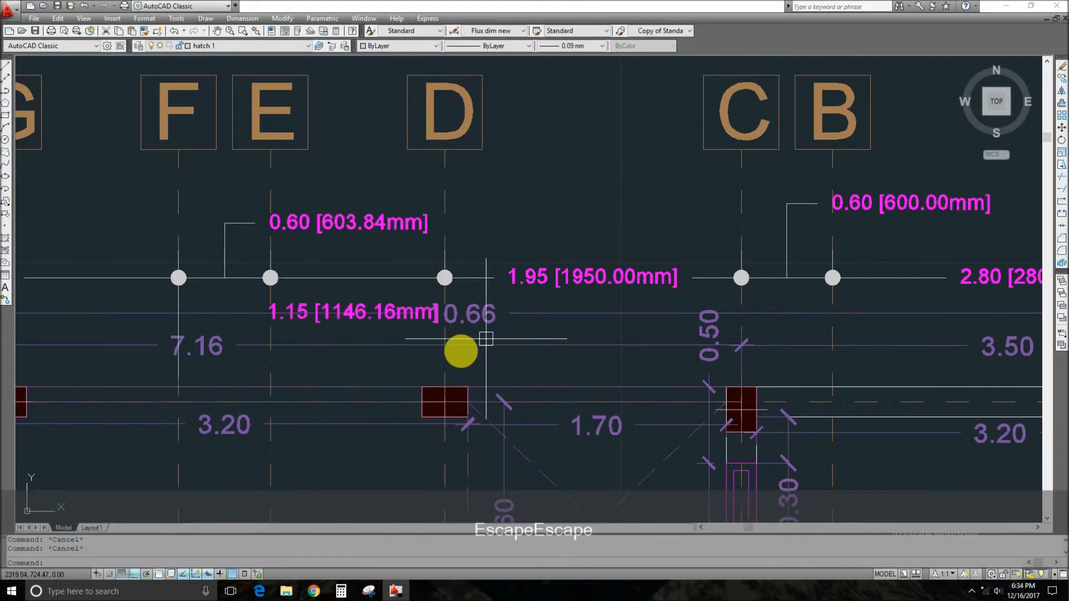
Stretch the dimension between grid lines F and E so that its first extension line starts at grid line G.
middle_drag(375, 252, 334, 263)
middle_drag(584, 272, 419, 290)
scroll(652, 215, down, 2)
middle_drag(594, 383, 642, 350)
scroll(387, 244, up, 3)
click(485, 248)
scroll(485, 259, up, 3)
scroll(439, 317, down, 3)
scroll(574, 256, up, 2)
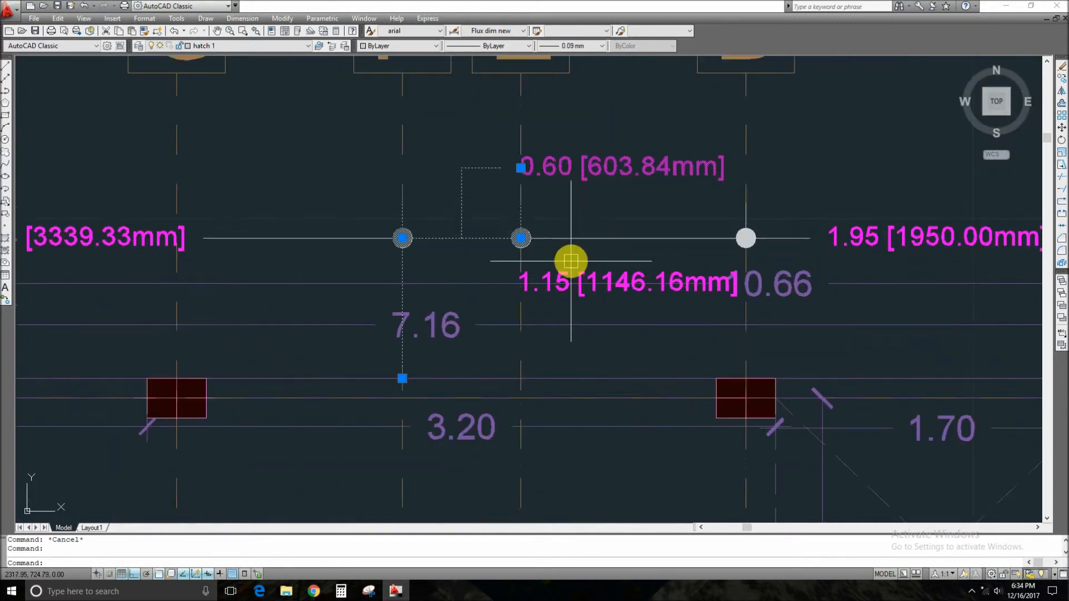
click(402, 379)
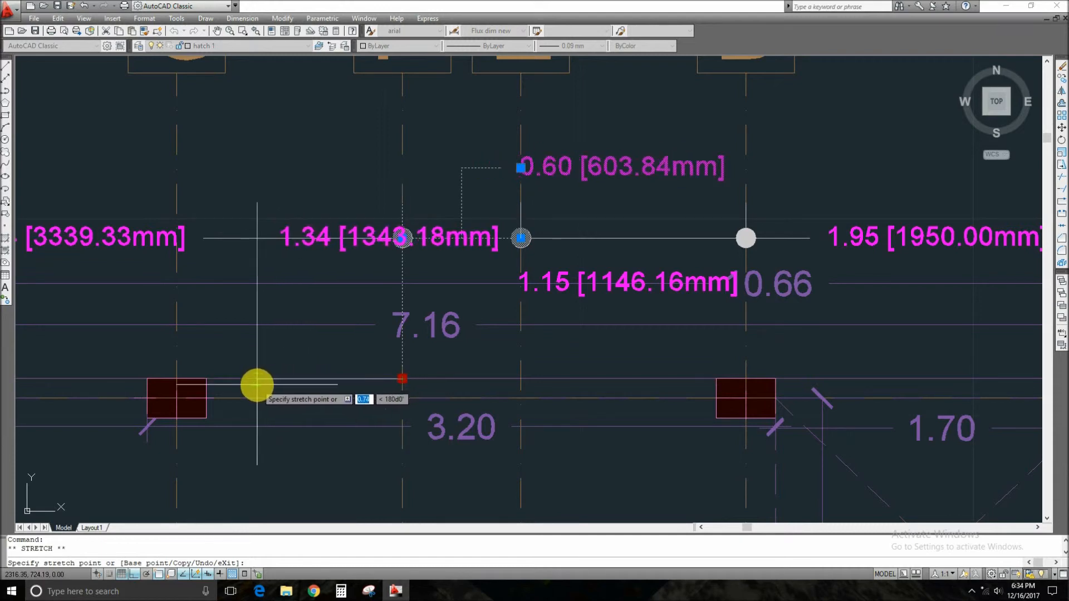
click(183, 382)
key(Escape)
key(Escape)
scroll(310, 353, down, 3)
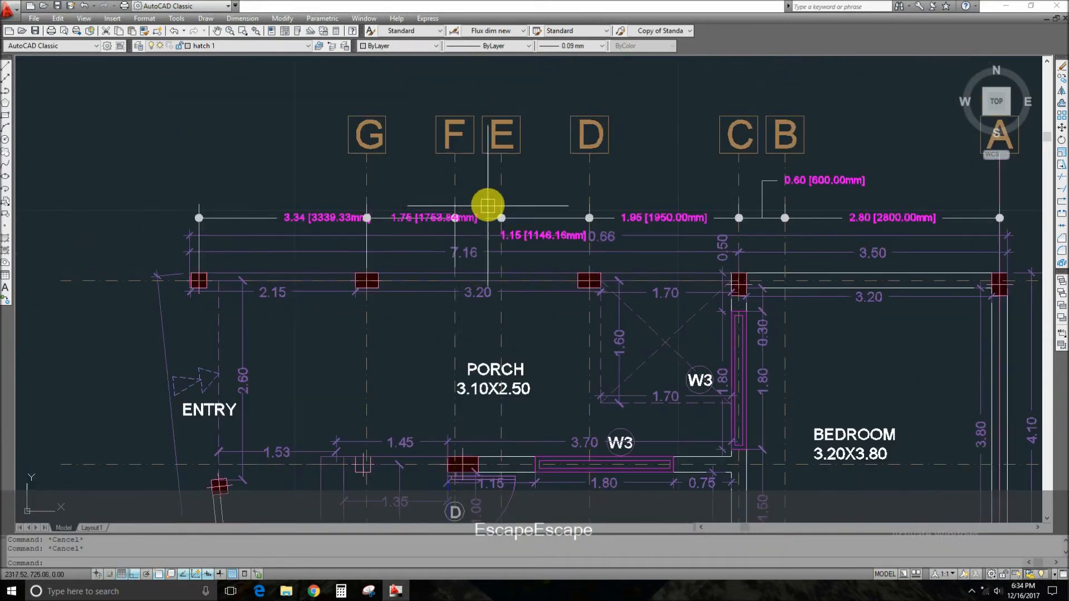
Erase the dimension running from the upper-left column to grid line F.
click(308, 208)
text(e)
key(Return)
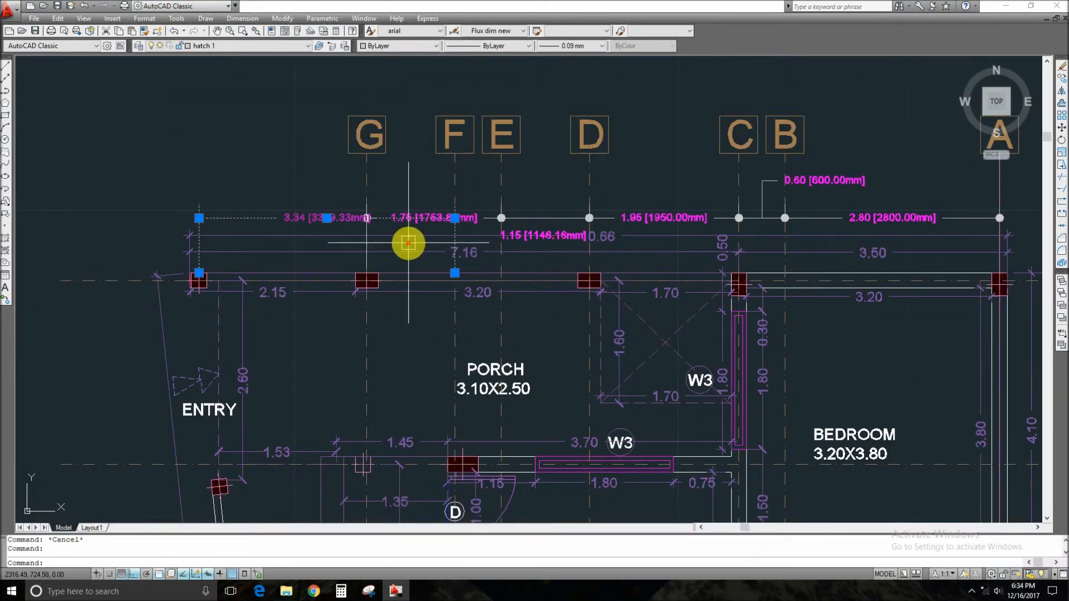
scroll(429, 253, down, 5)
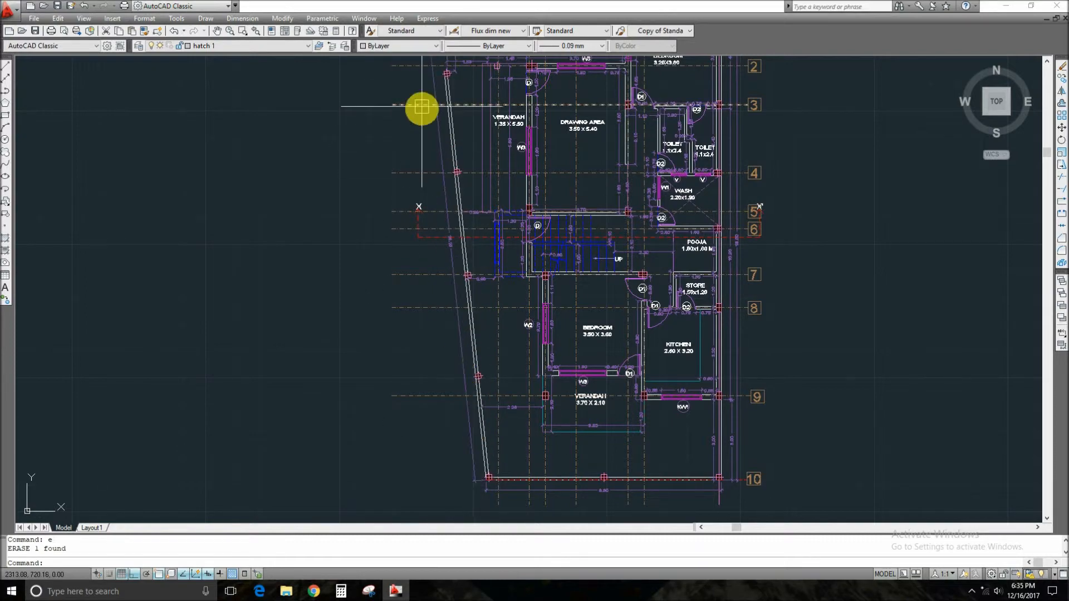
text(dli)
key(space)
scroll(436, 88, up, 6)
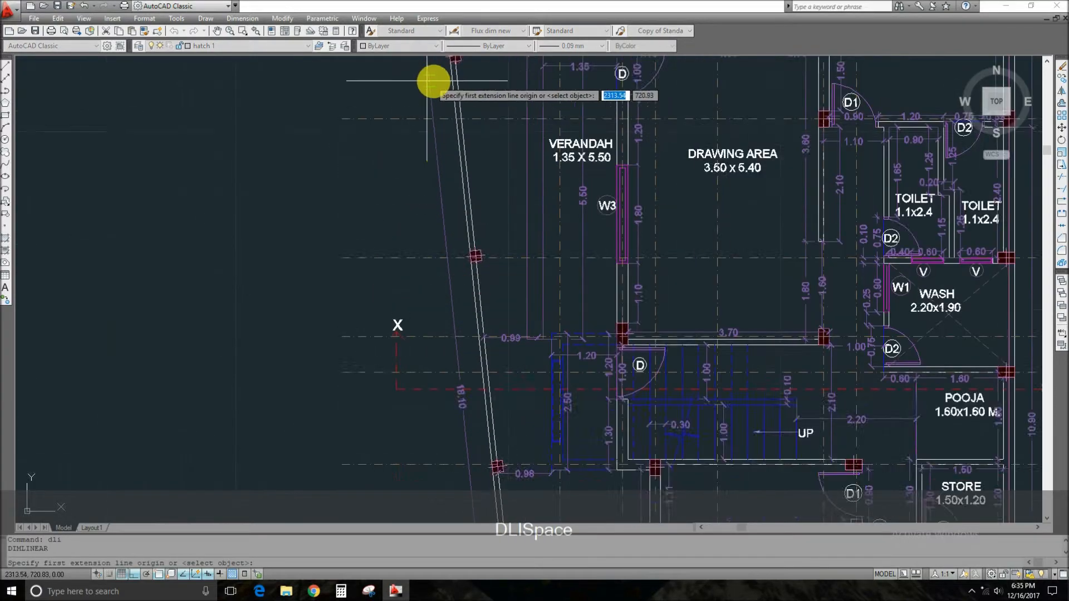
middle_drag(433, 67, 429, 159)
click(459, 142)
scroll(459, 143, down, 5)
middle_drag(465, 286, 520, 246)
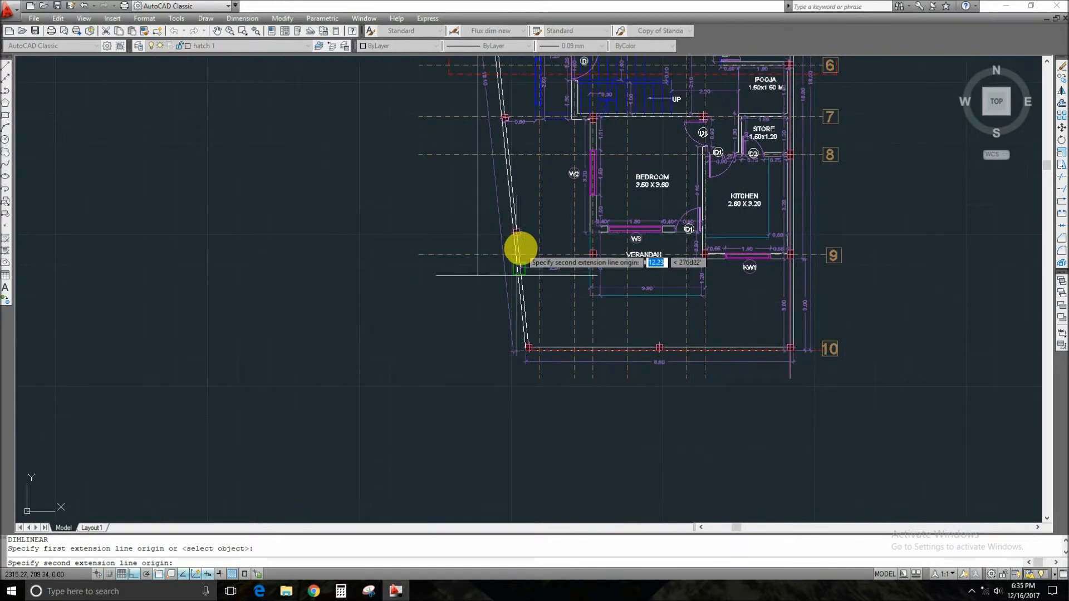
scroll(525, 370, up, 5)
click(542, 381)
scroll(535, 378, down, 5)
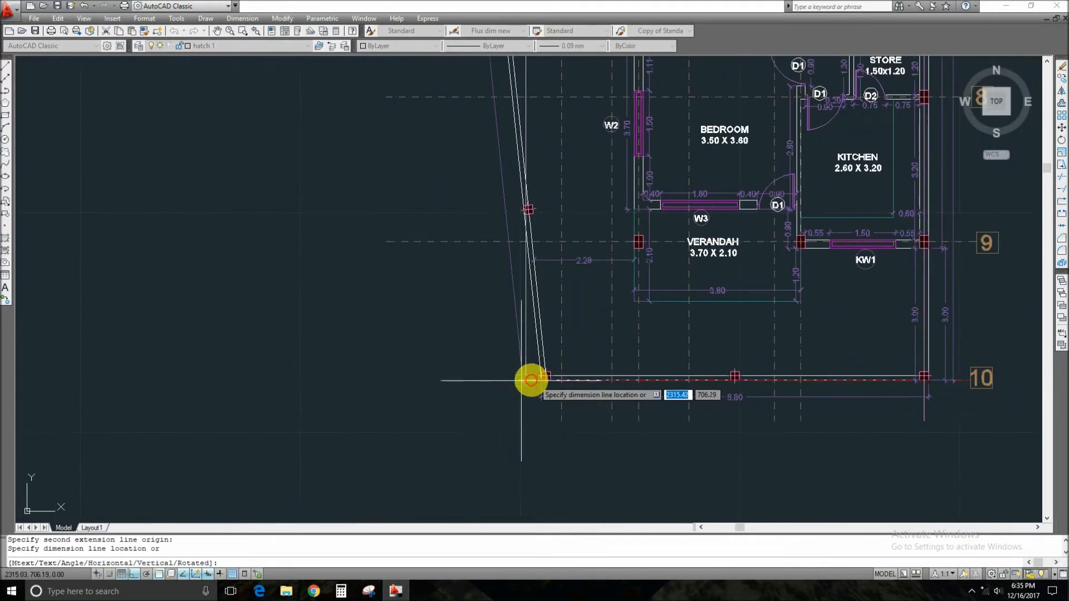
scroll(462, 412, down, 1)
scroll(446, 417, down, 2)
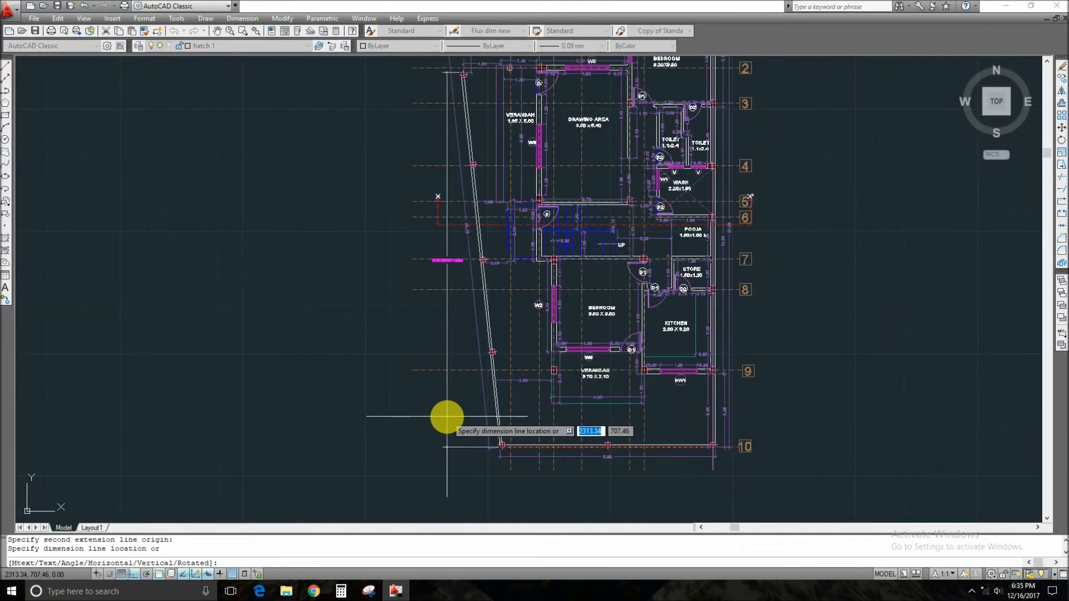
key(space)
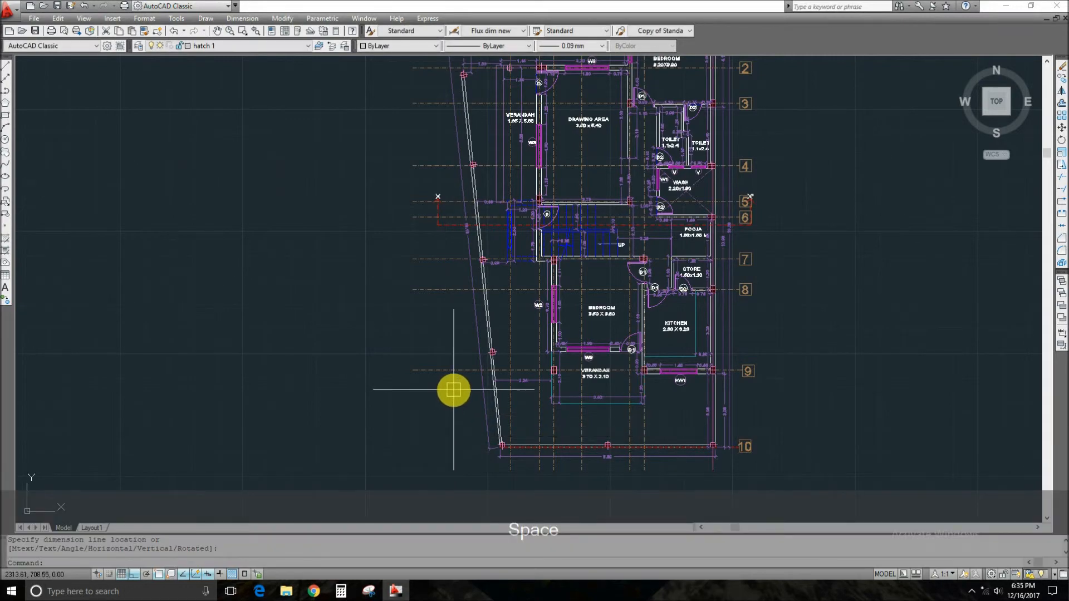
Add an aligned dimension along the slanted boundary wall, from its lower corner column to its upper end column, outside the existing dimension.
text(dal)
key(space)
scroll(502, 384, up, 5)
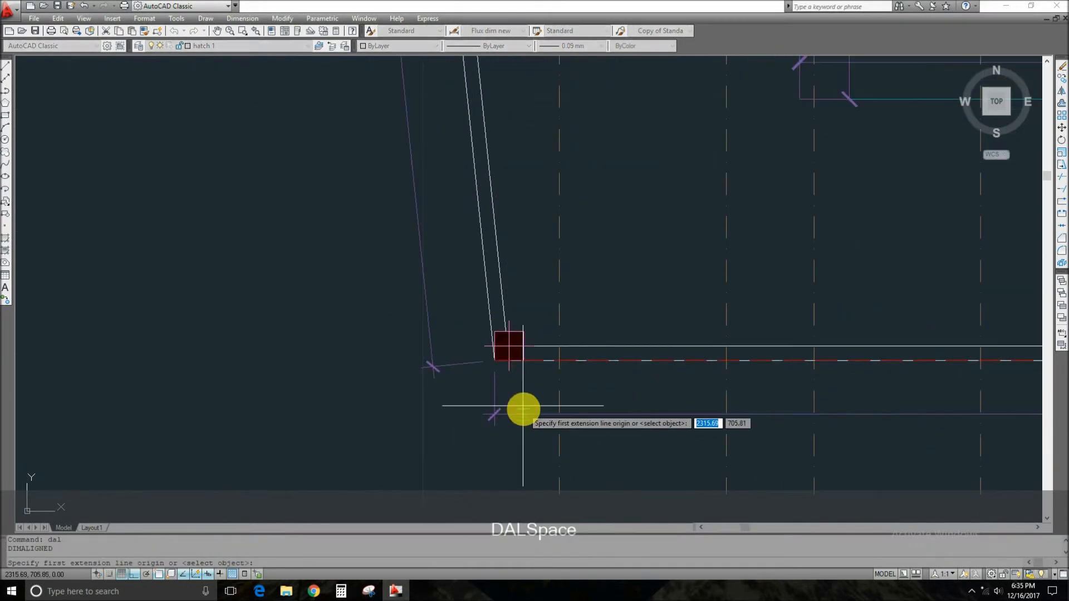
click(484, 338)
scroll(487, 336, down, 4)
scroll(499, 156, up, 5)
scroll(534, 370, up, 4)
click(552, 394)
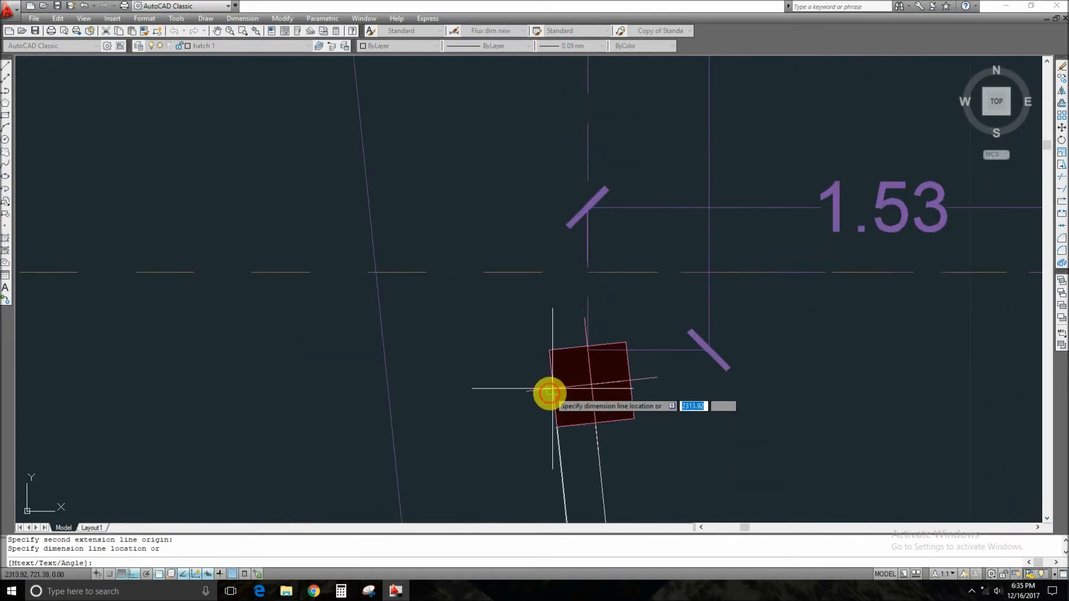
scroll(551, 394, down, 5)
middle_drag(493, 303, 508, 170)
middle_drag(530, 380, 510, 253)
scroll(502, 293, up, 2)
middle_drag(495, 338, 502, 277)
scroll(501, 277, up, 2)
click(501, 277)
scroll(473, 267, down, 7)
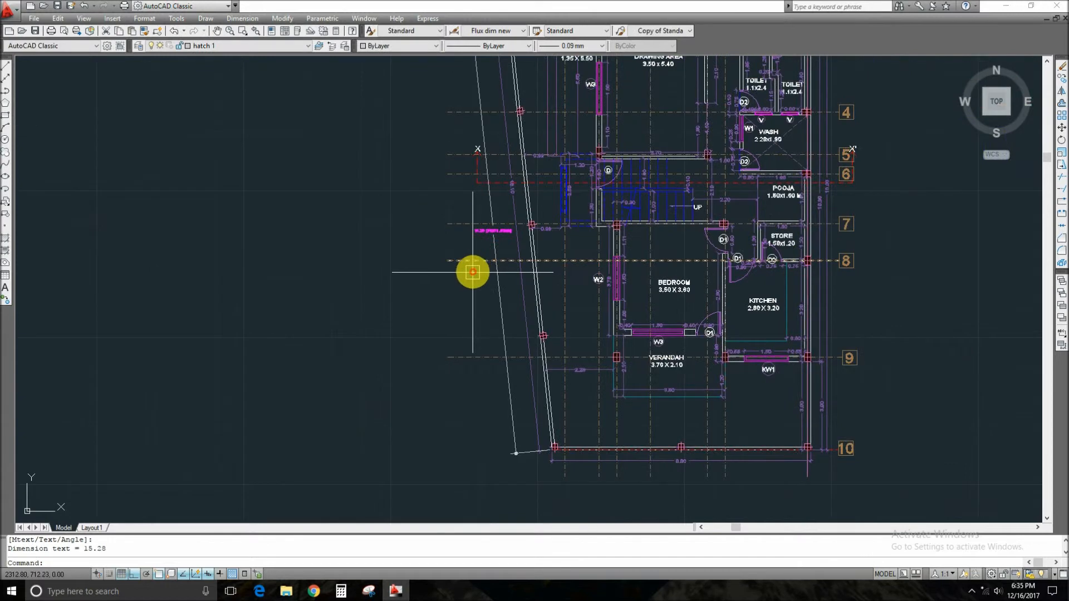
Erase the new aligned dimension along the slanted boundary wall.
scroll(490, 278, up, 2)
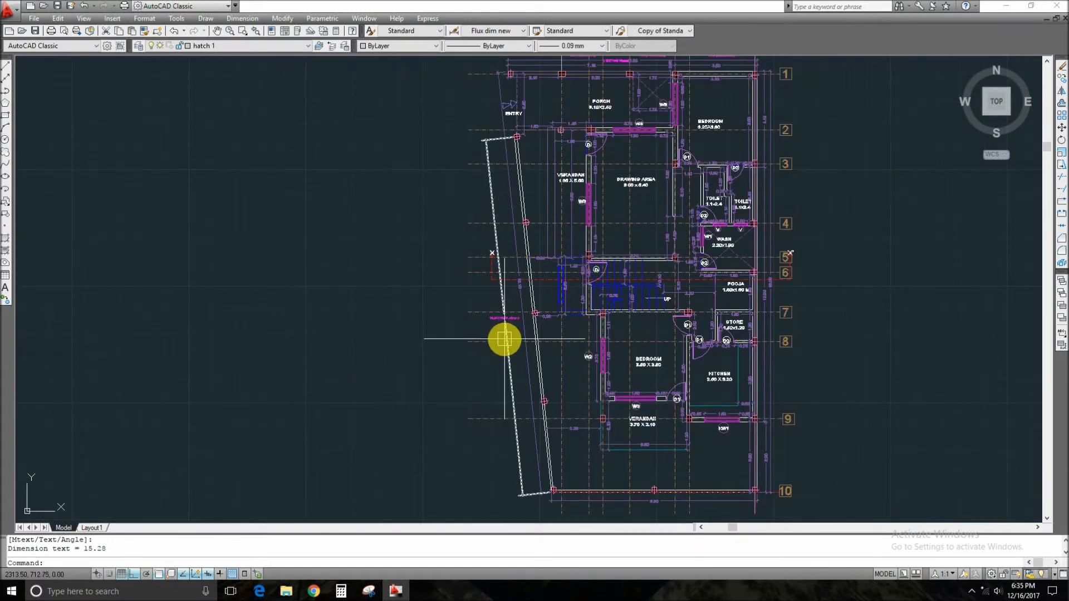
click(504, 339)
key(e)
key(space)
middle_drag(440, 236, 442, 315)
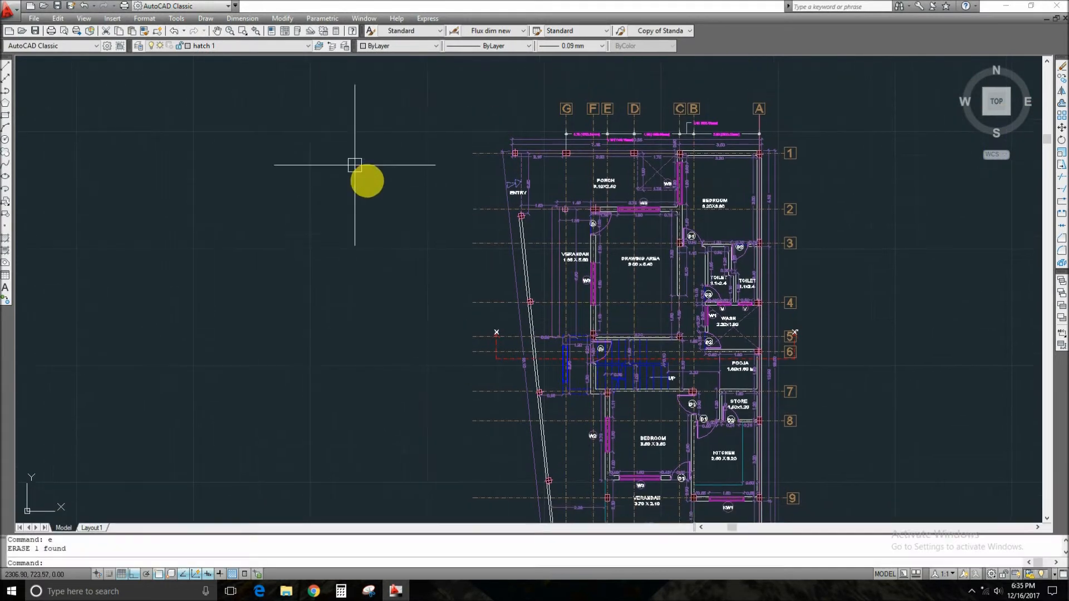
Add an angular dimension between the slanted boundary wall and the wall along grid line 10, with its arc inside the corner.
click(243, 19)
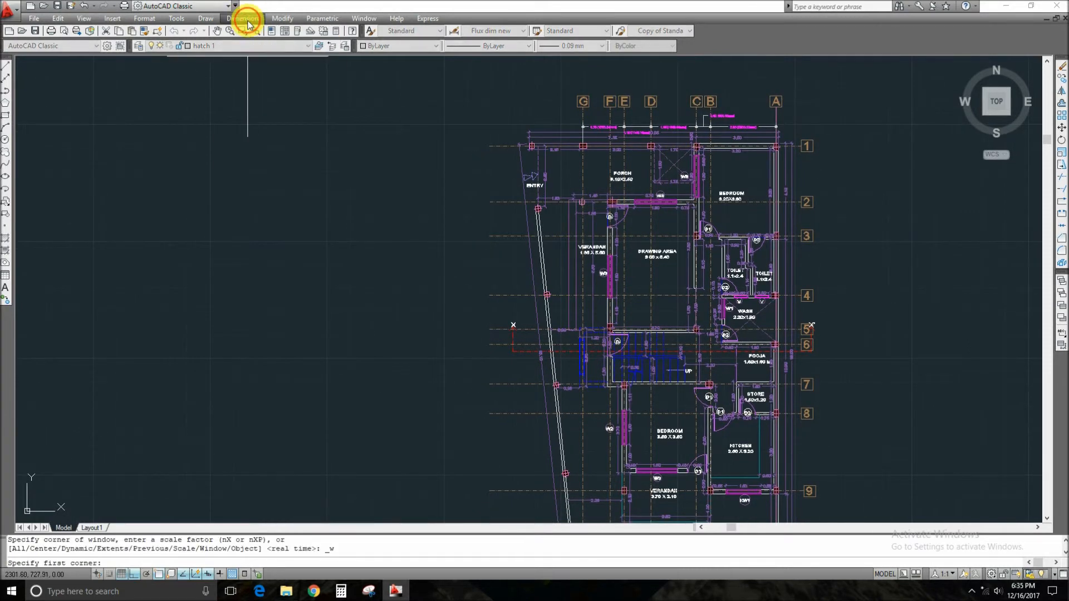
click(243, 18)
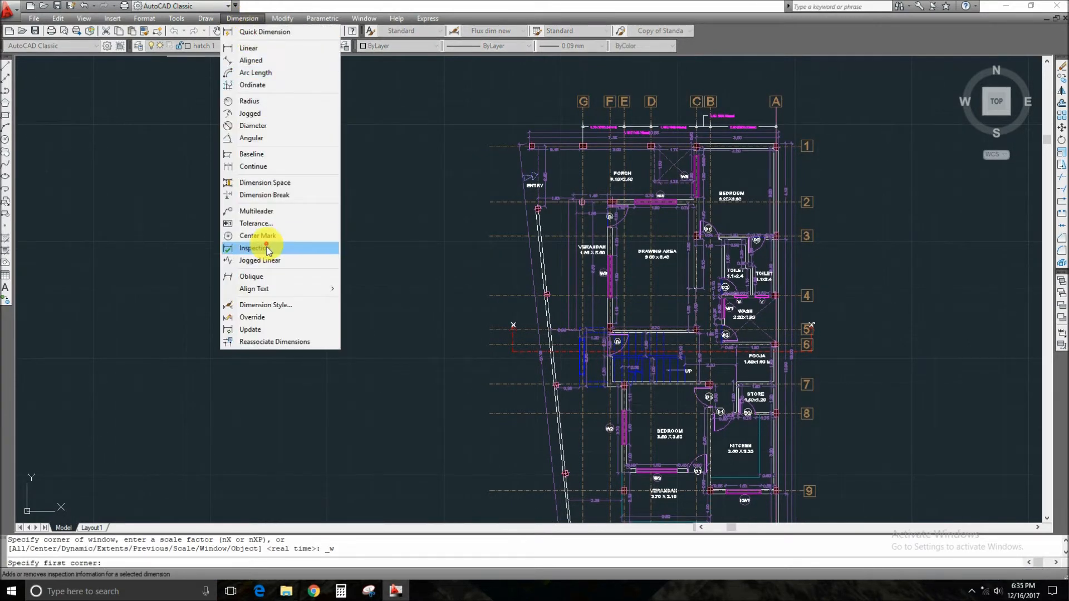
click(252, 138)
scroll(453, 203, up, 8)
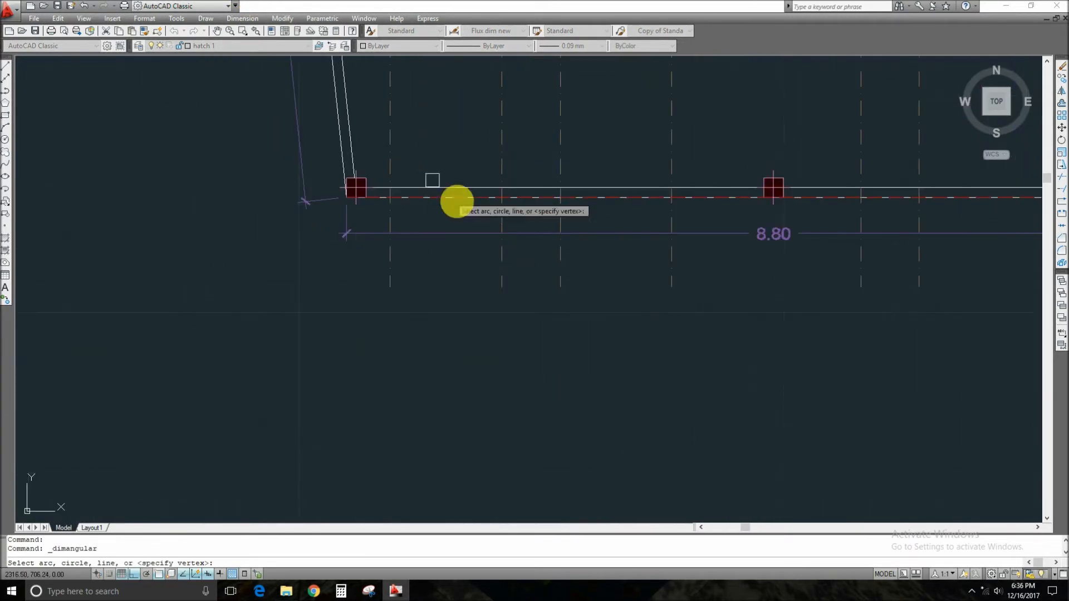
scroll(377, 310, down, 3)
scroll(453, 406, up, 3)
click(461, 412)
click(461, 413)
scroll(466, 306, down, 7)
scroll(469, 301, up, 8)
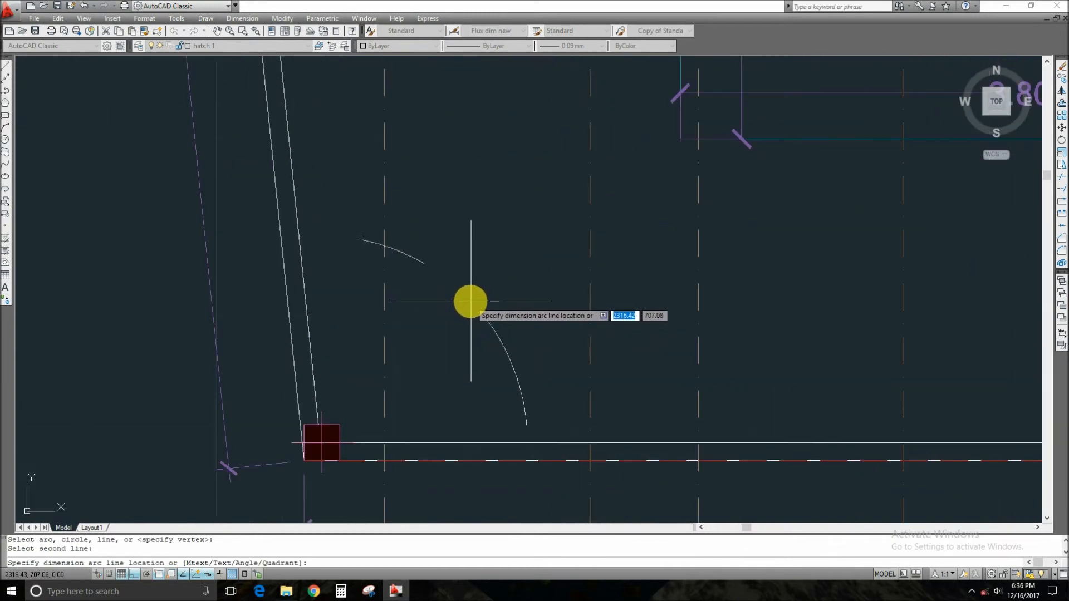
click(471, 301)
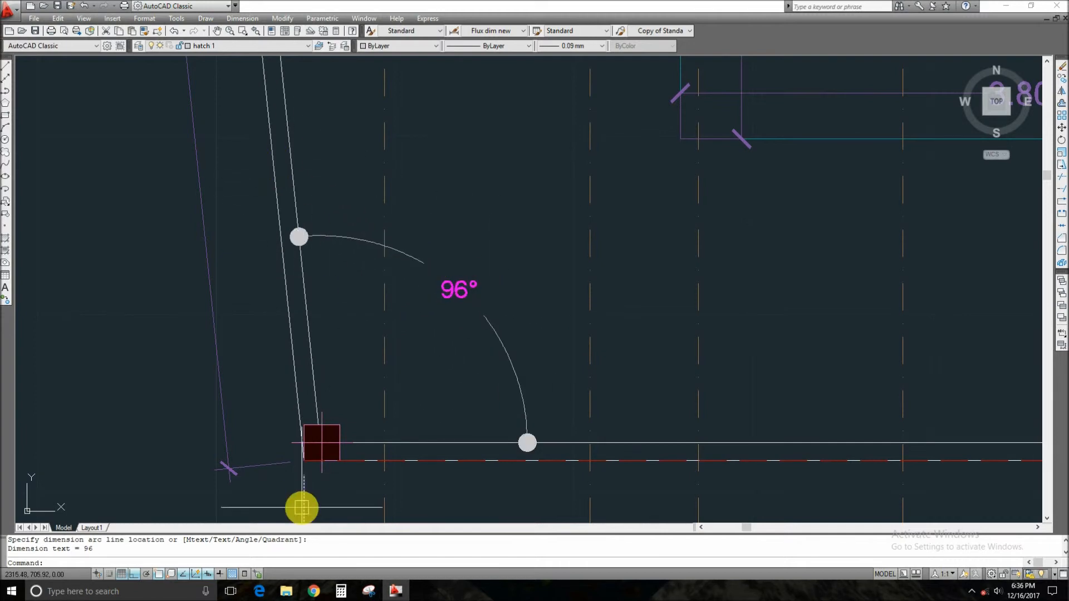
Check the Flux dim new style in the Dimension Style Manager, close it and view the whole floor plan.
scroll(545, 440, down, 2)
click(251, 18)
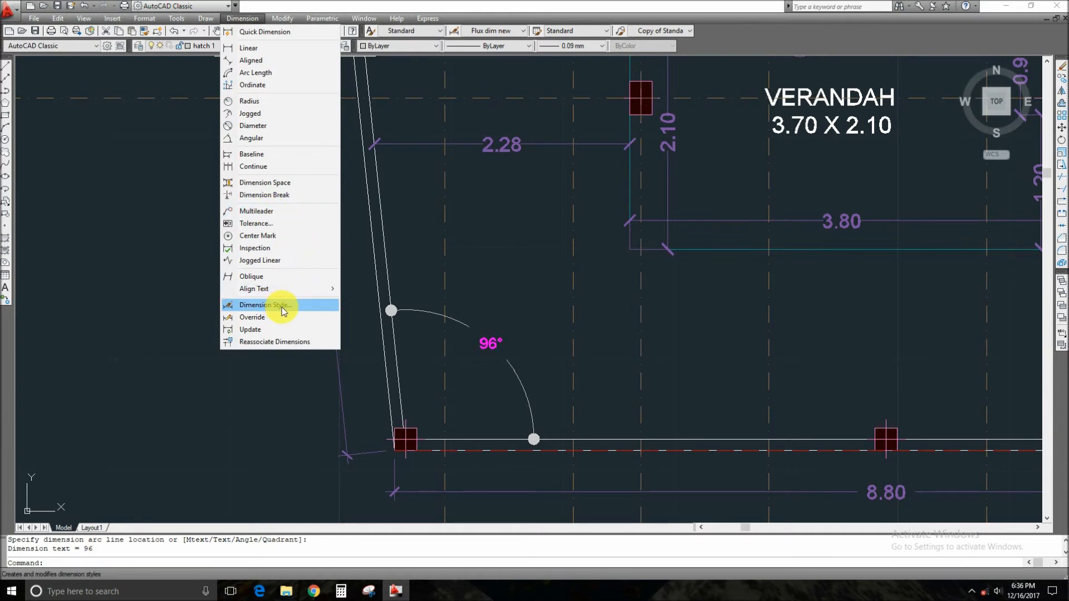
click(262, 310)
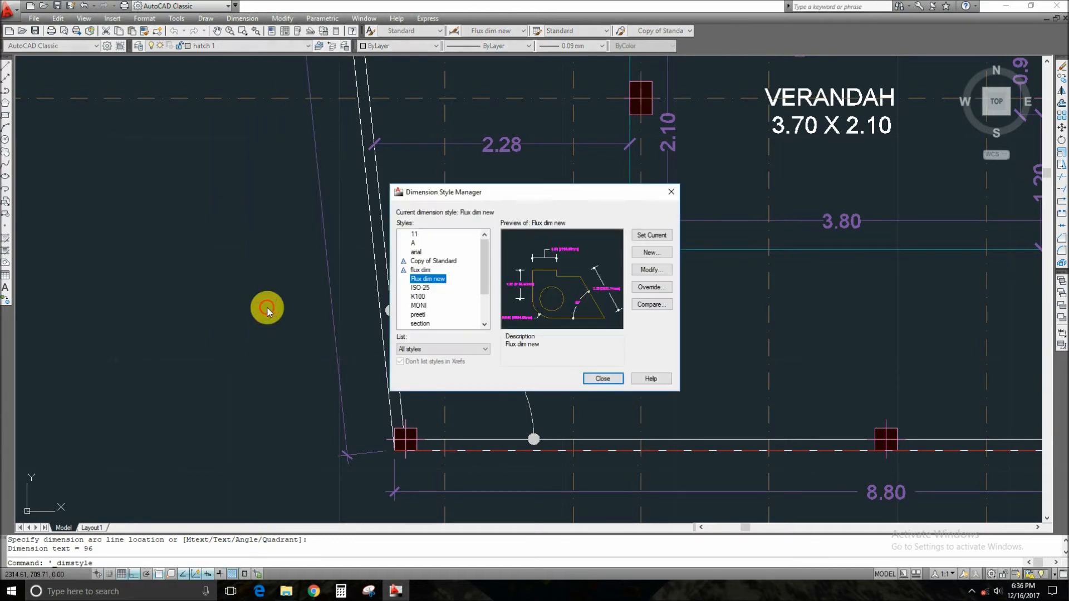
click(672, 192)
click(262, 262)
scroll(361, 268, down, 5)
scroll(513, 203, down, 5)
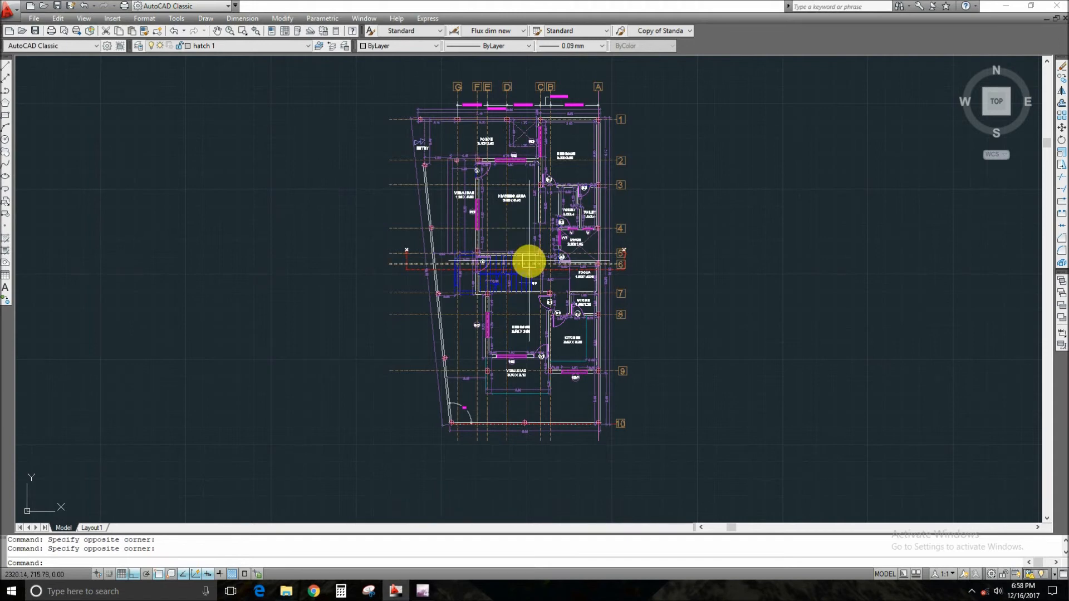
Switch the workspace to 2D Drafting & Annotation.
mouse_move(528, 261)
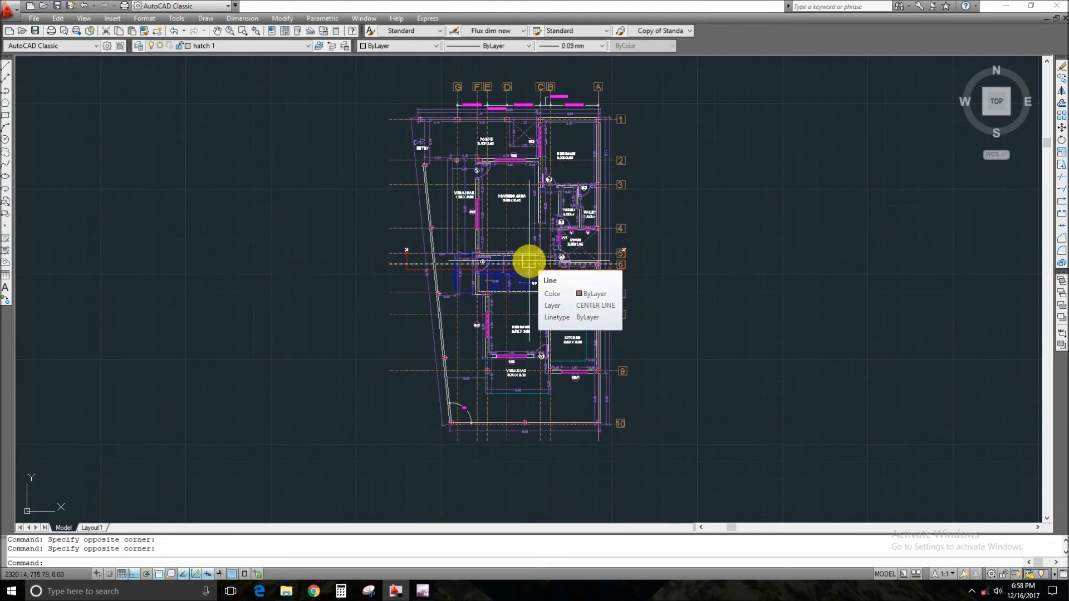
click(166, 5)
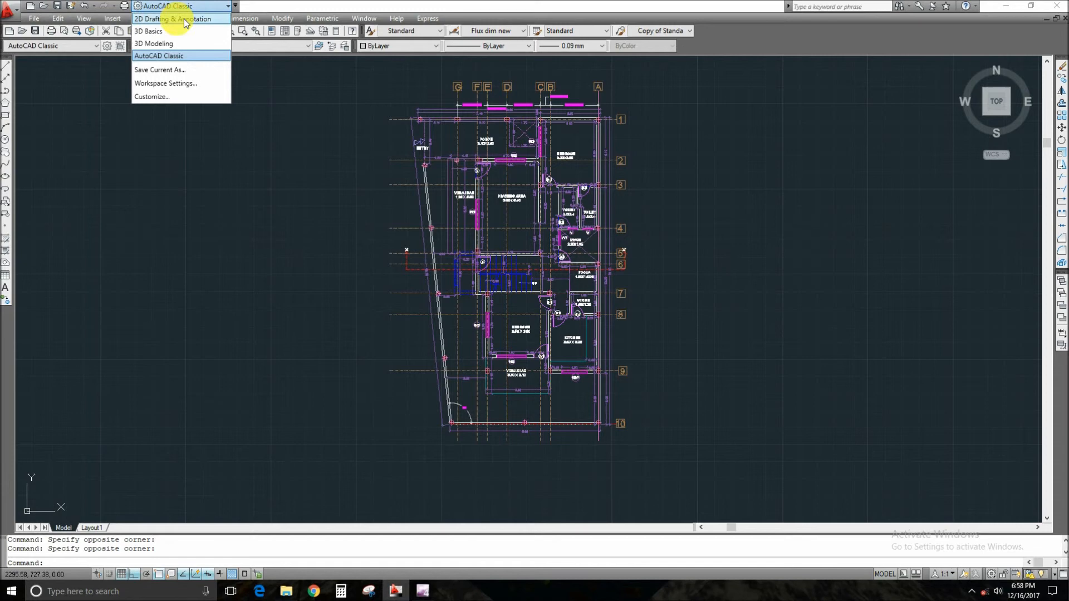
click(185, 19)
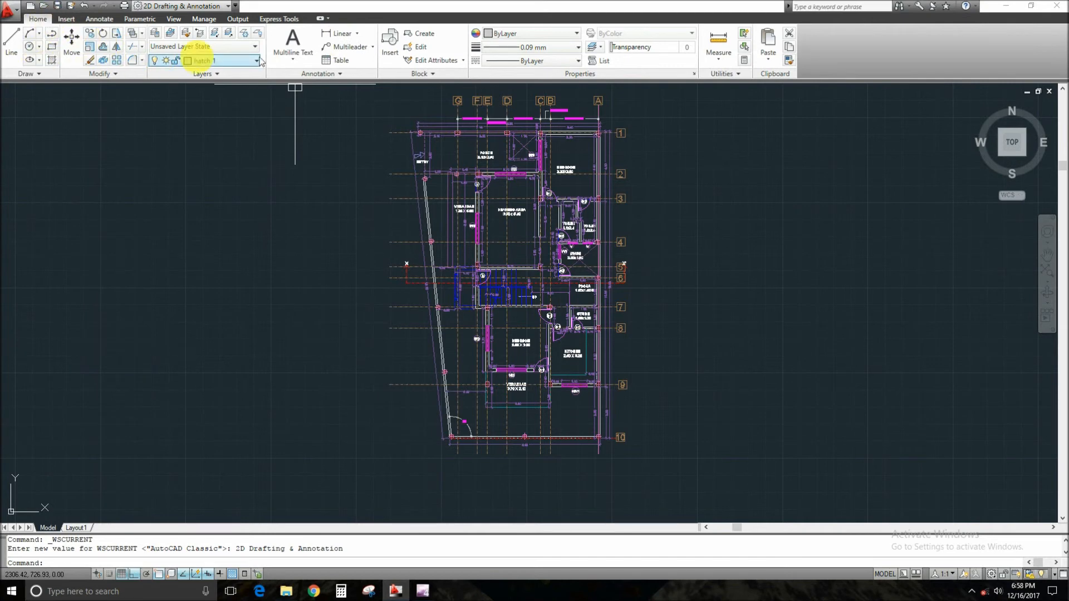
Examine the linear dimension, multiline text and multileader tools available among the basic annotation commands.
click(357, 33)
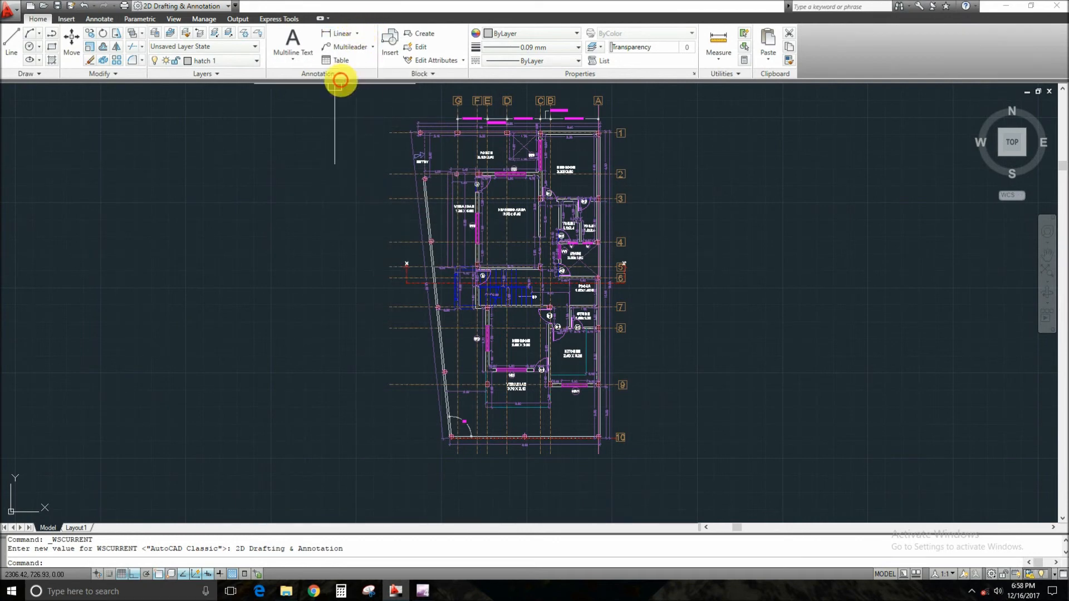
click(294, 51)
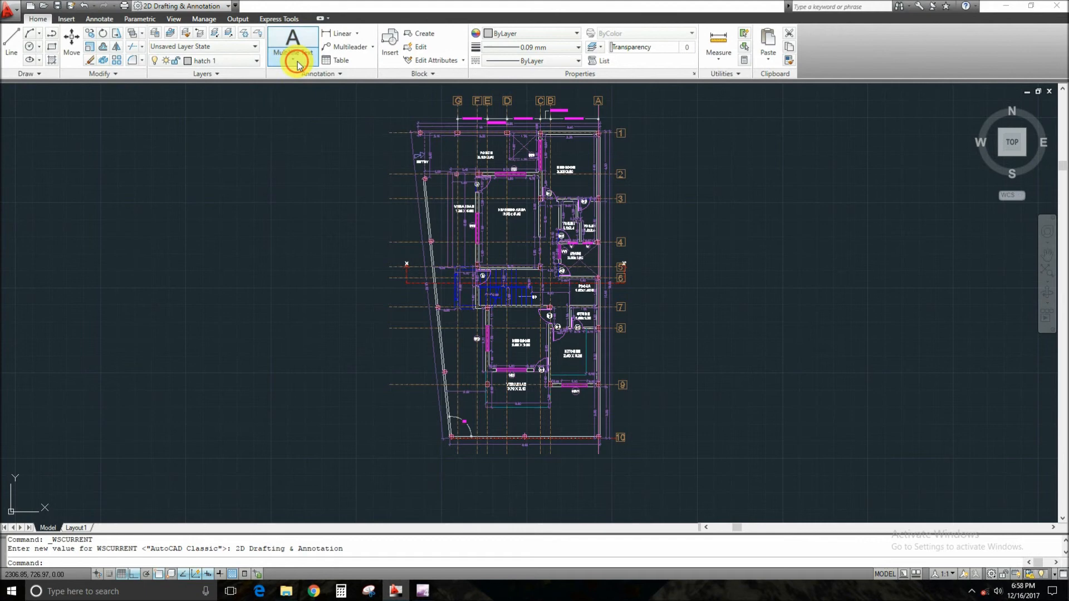
click(372, 46)
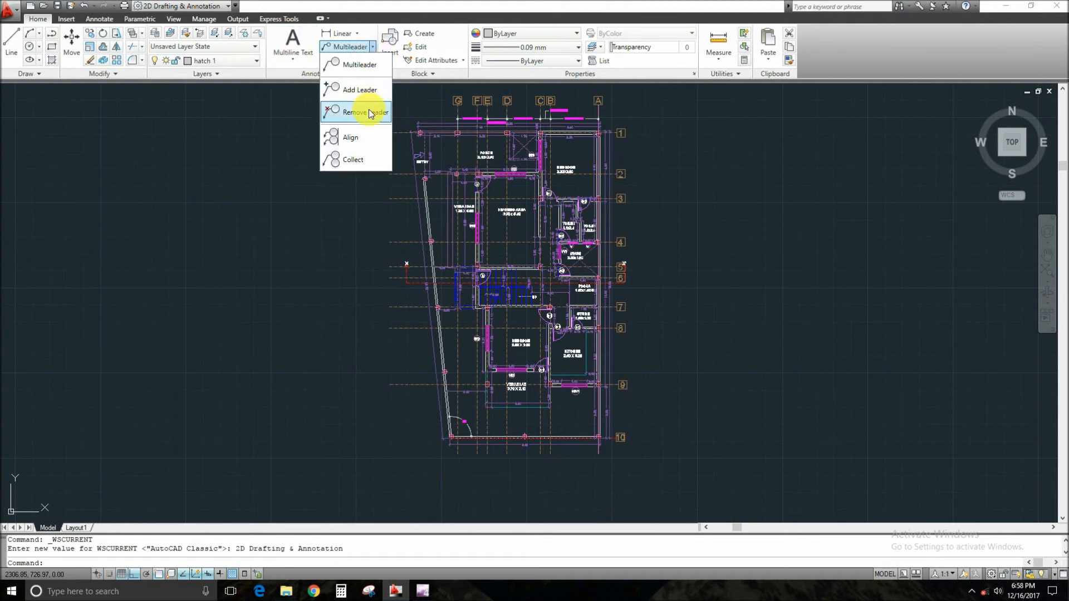
click(373, 47)
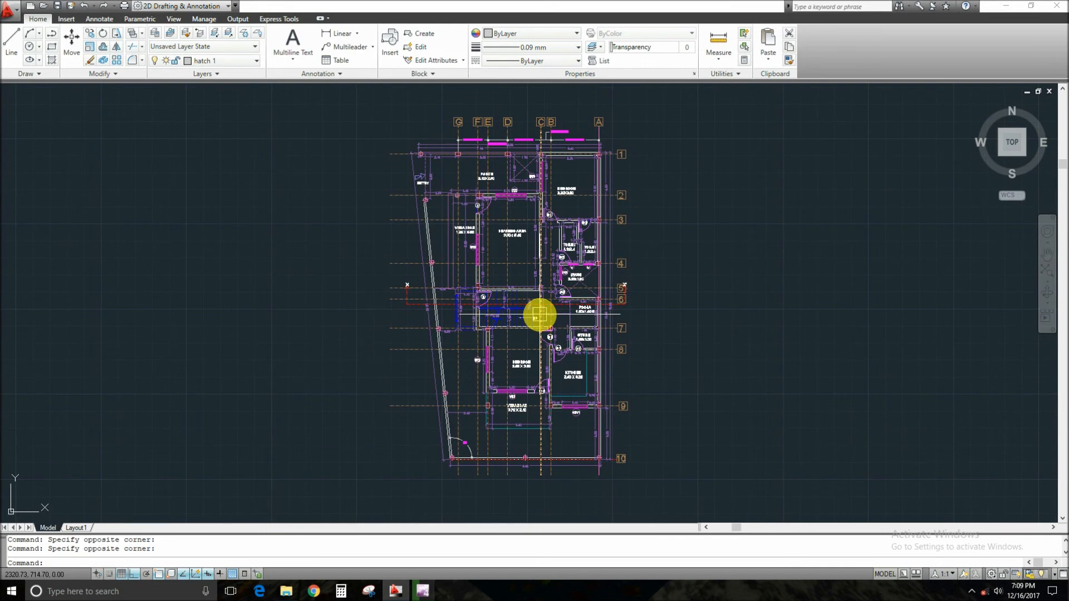
Examine the full set of annotation tools: the dimension types, the list of dimension styles and the additional dimension commands.
click(99, 19)
click(219, 59)
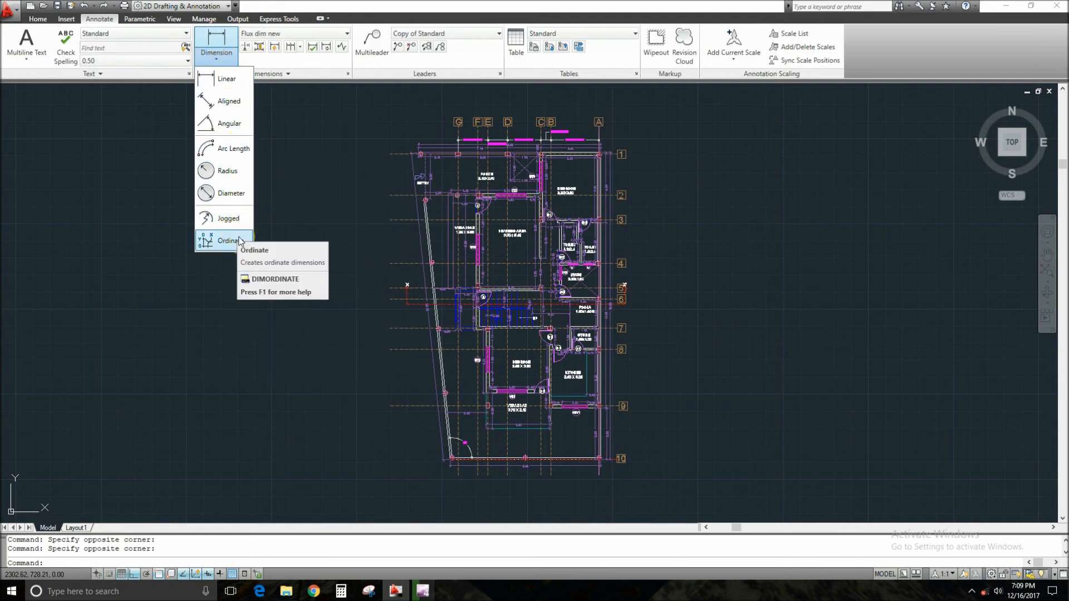
click(330, 33)
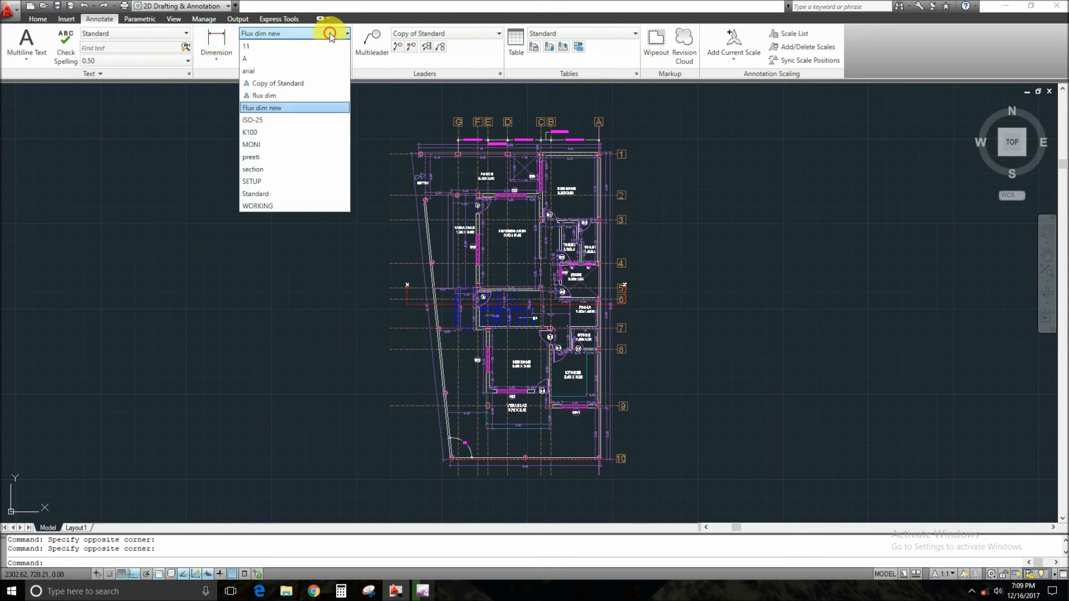
click(333, 31)
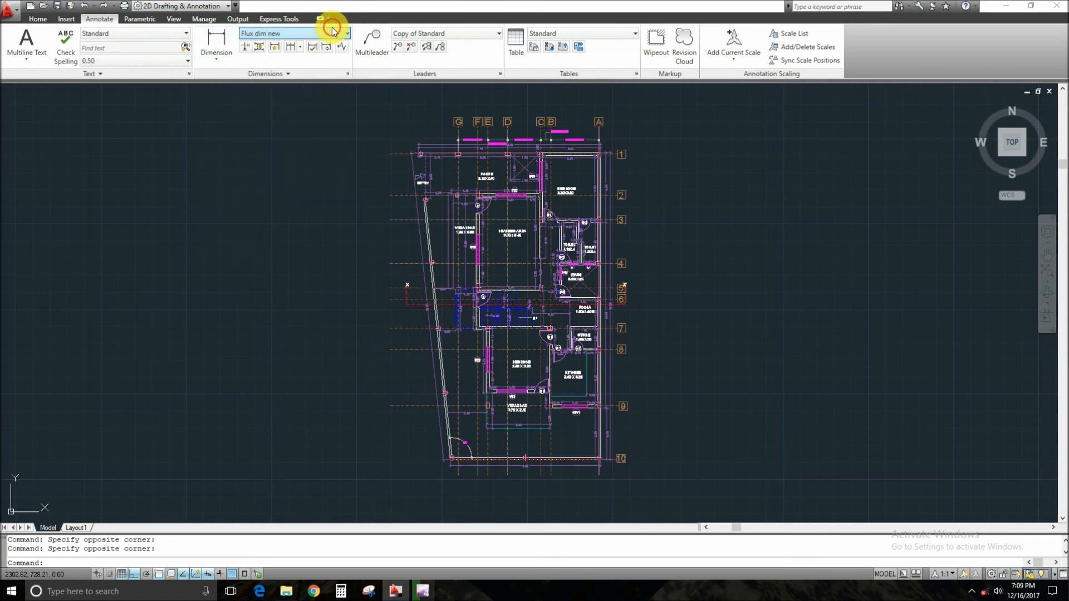
click(288, 75)
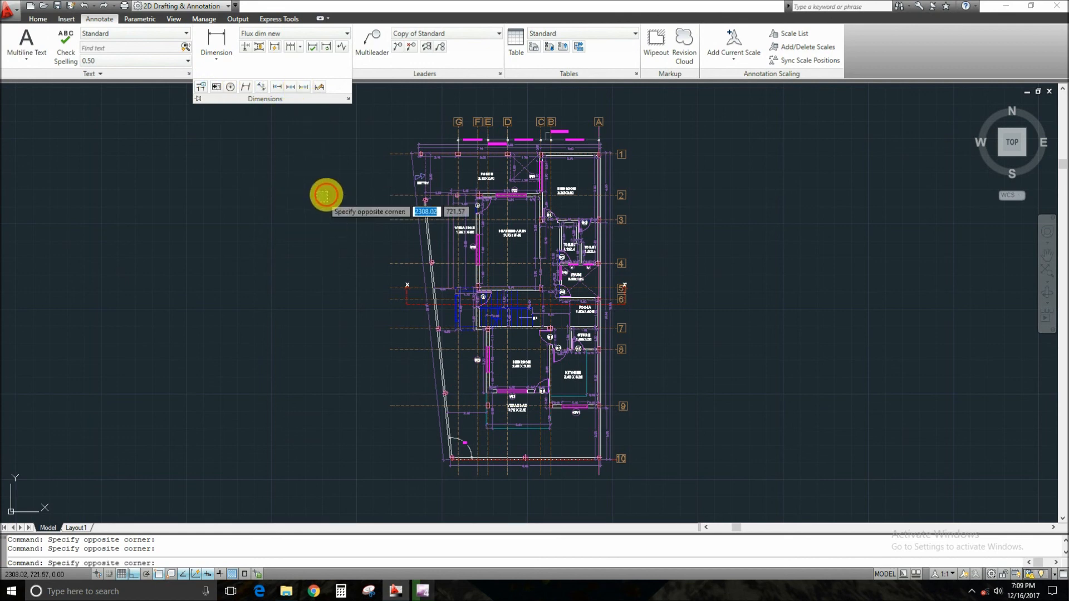
click(275, 260)
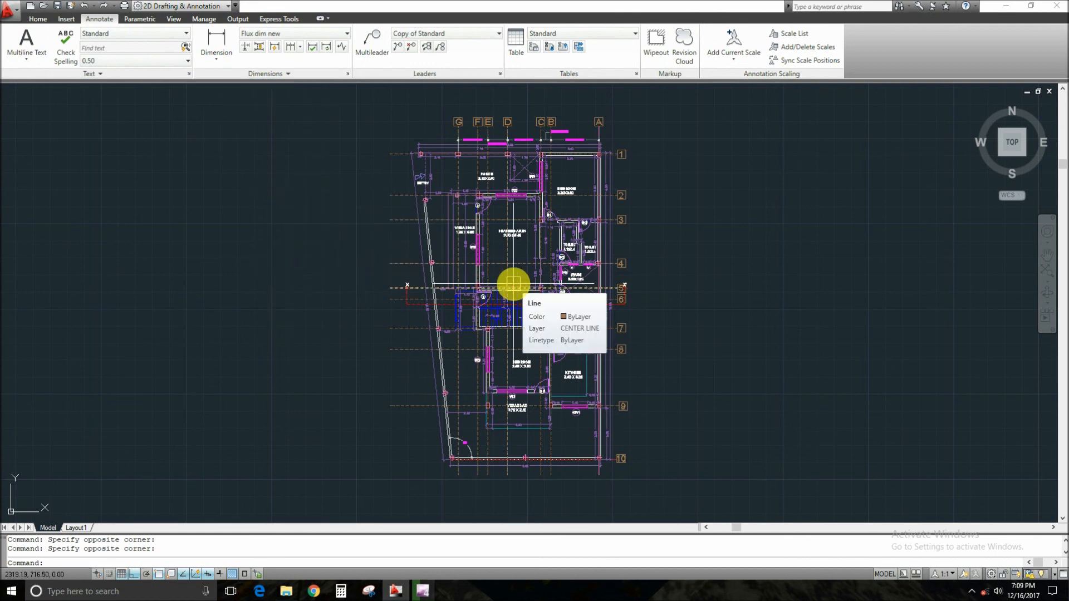